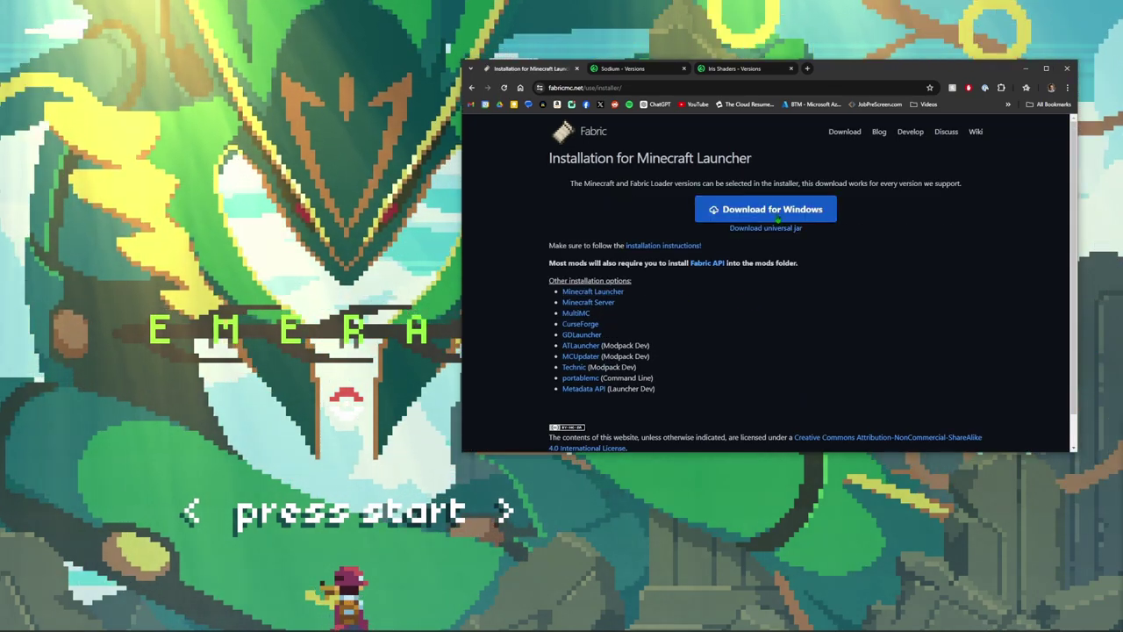
Download the Windows Fabric installer, fabric-installer-1.0.1.exe, and save it to Downloads
{"action": "left_click", "coordinate": [764, 213]}
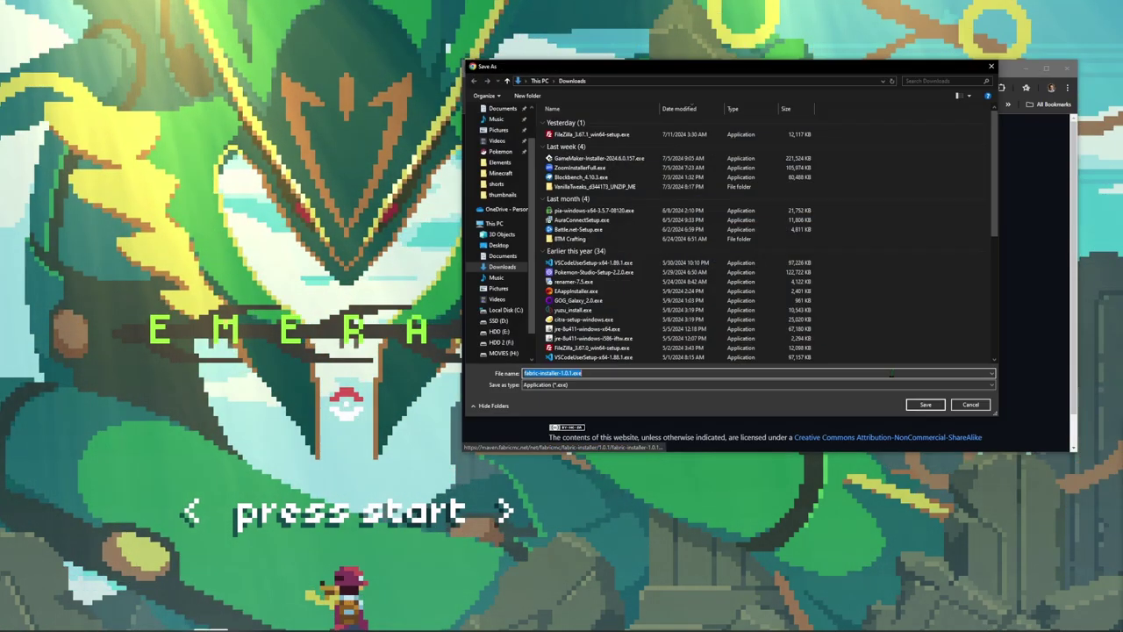
{"action": "left_click", "coordinate": [925, 404]}
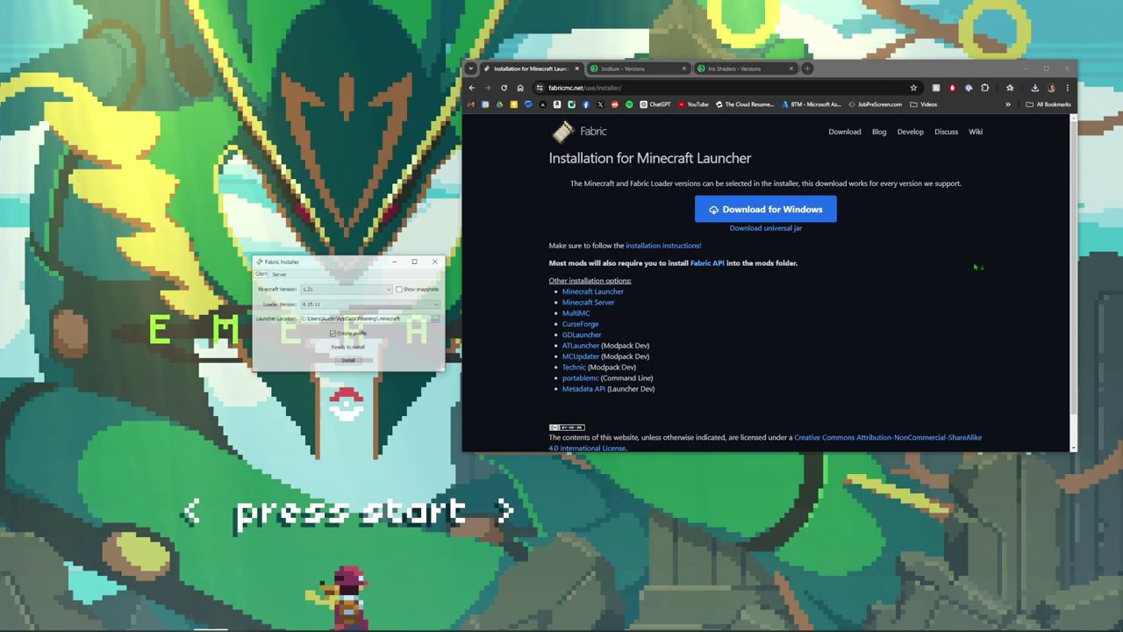
Install Fabric Loader 0.16.0 for Minecraft 1.21 and dismiss the success message
{"action": "left_click_drag", "start_coordinate": [345, 266], "coordinate": [495, 257]}
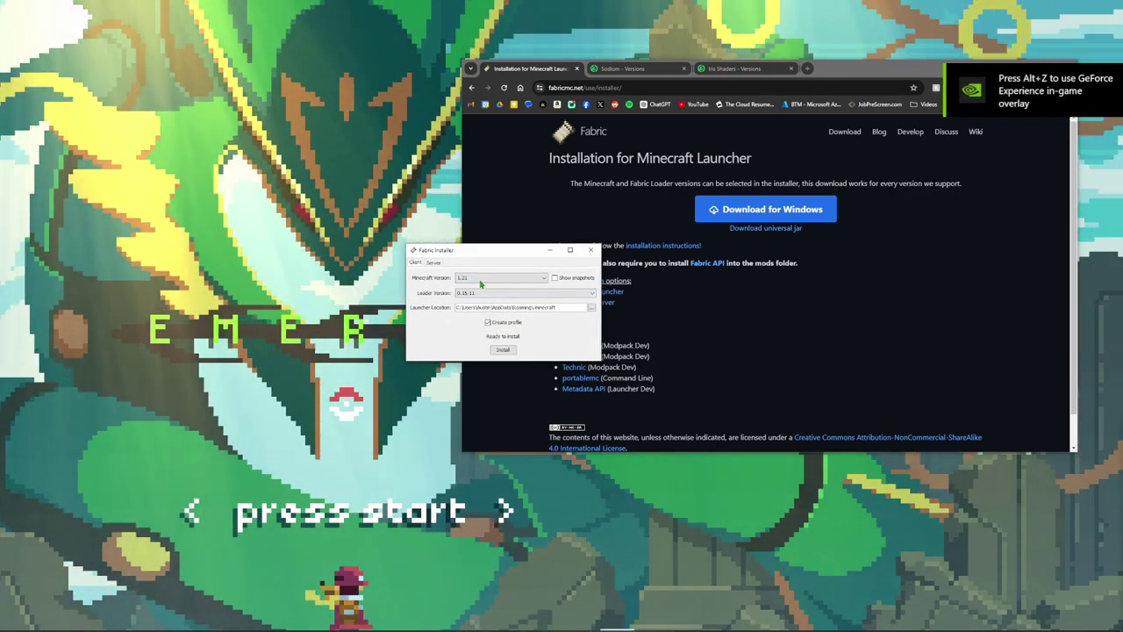
{"action": "left_click", "coordinate": [480, 279]}
{"action": "left_click", "coordinate": [480, 285]}
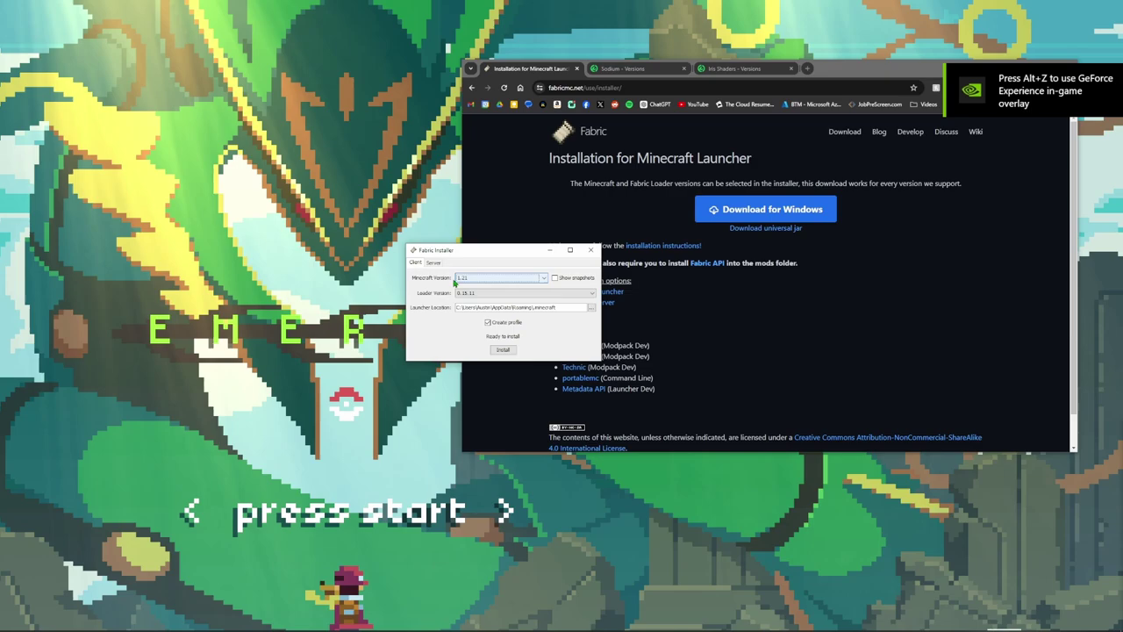
{"action": "left_click", "coordinate": [465, 293]}
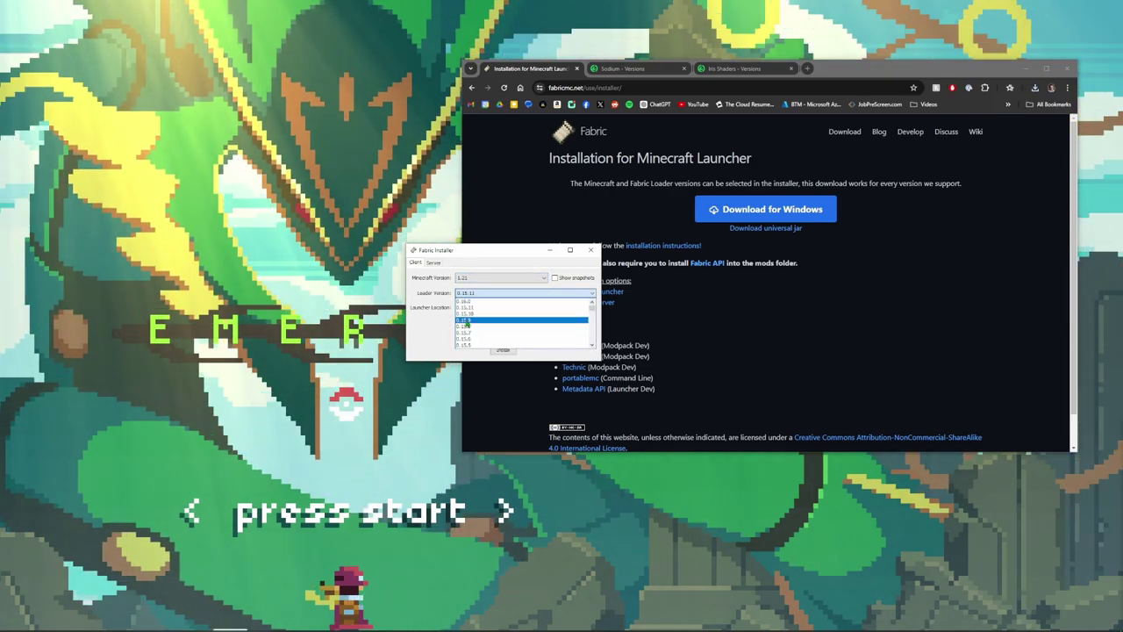
{"action": "left_click", "coordinate": [478, 300]}
{"action": "left_click", "coordinate": [479, 293]}
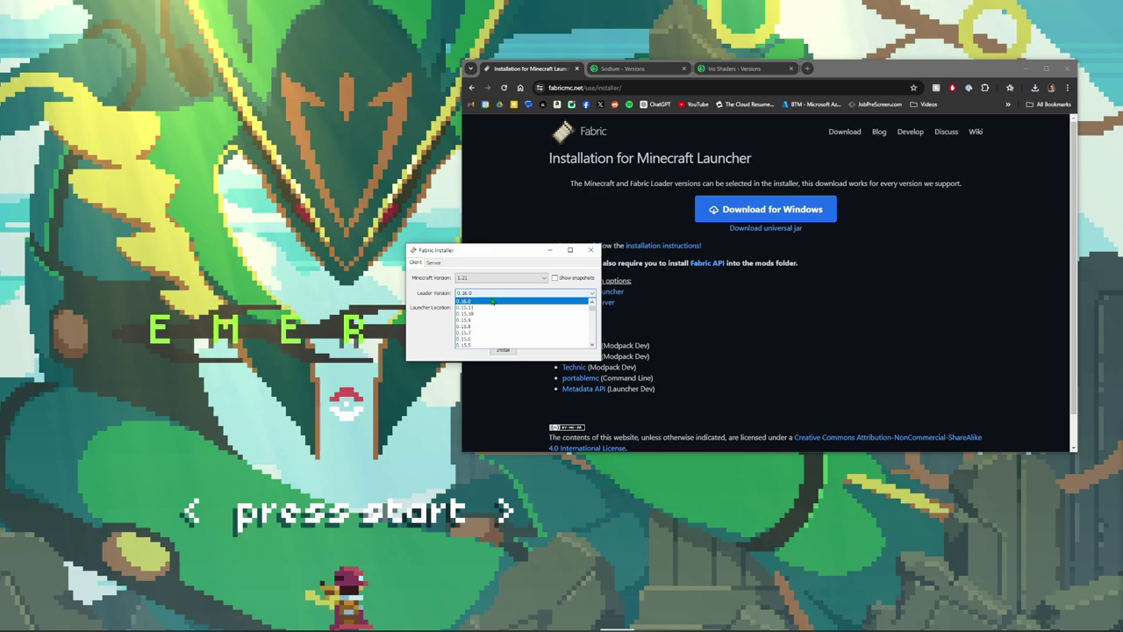
{"action": "left_click", "coordinate": [486, 301]}
{"action": "left_click", "coordinate": [479, 293]}
{"action": "left_click", "coordinate": [481, 300]}
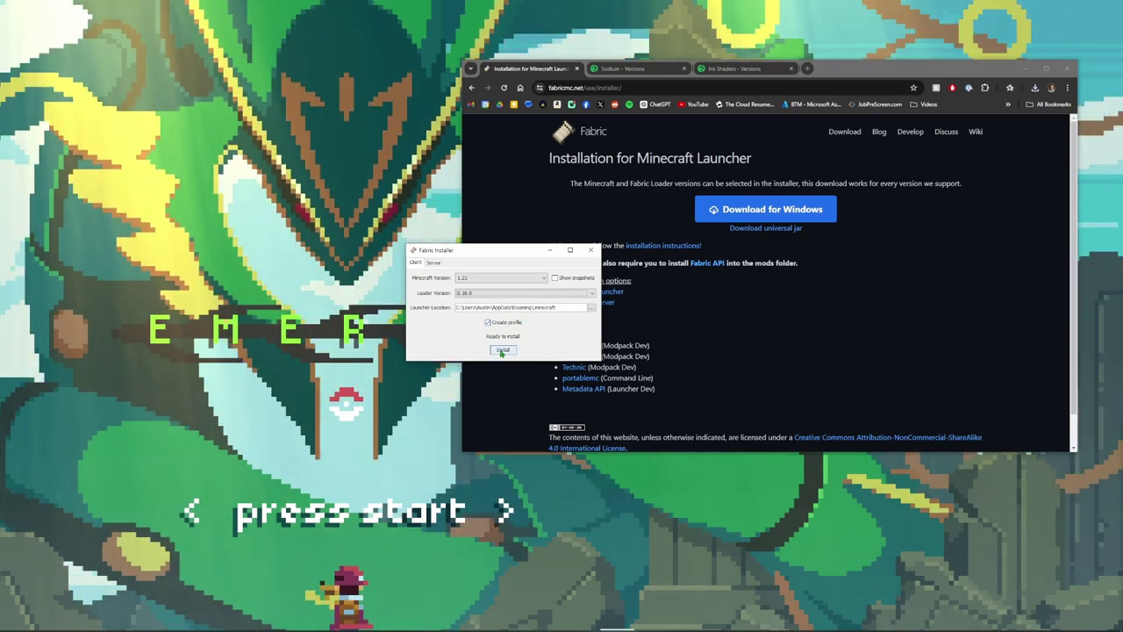
{"action": "left_click", "coordinate": [502, 350]}
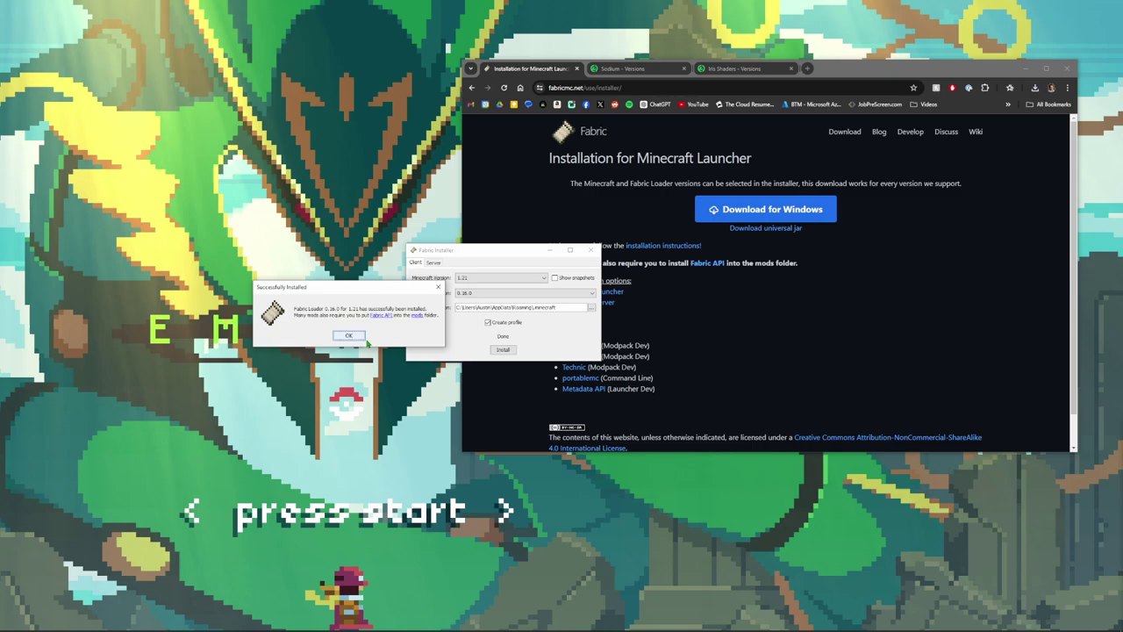
{"action": "left_click", "coordinate": [355, 337]}
Close the Fabric installer and save the Sodium 0.5.11 jar for 1.21 to Downloads
{"action": "left_click", "coordinate": [592, 251]}
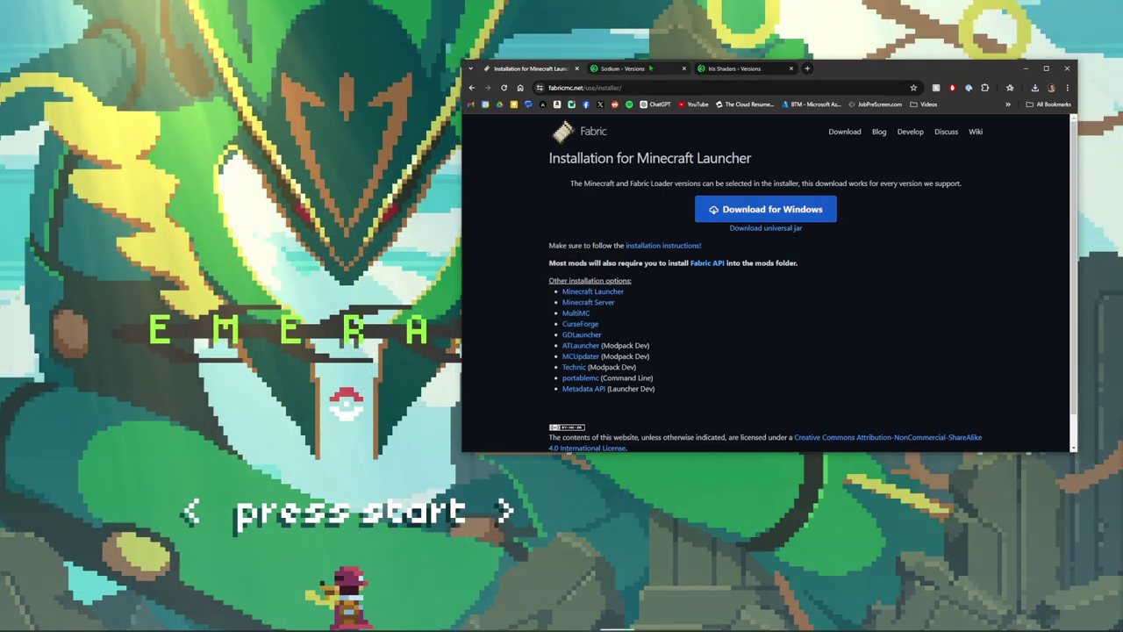
{"action": "key", "text": "ctrl+Tab"}
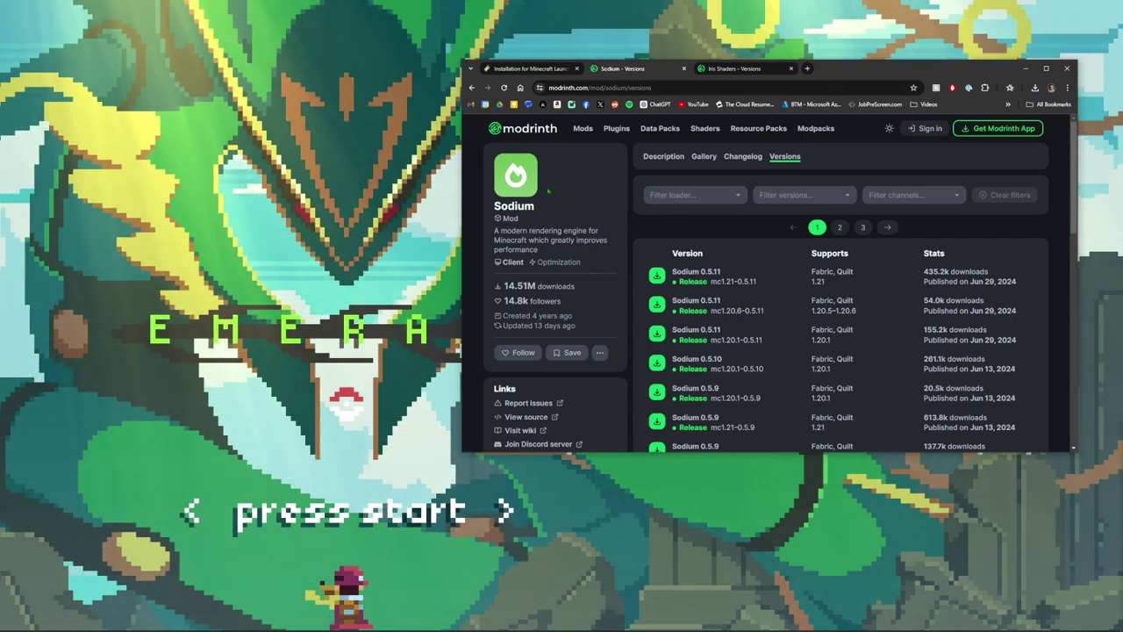
{"action": "key", "text": "ctrl+Tab"}
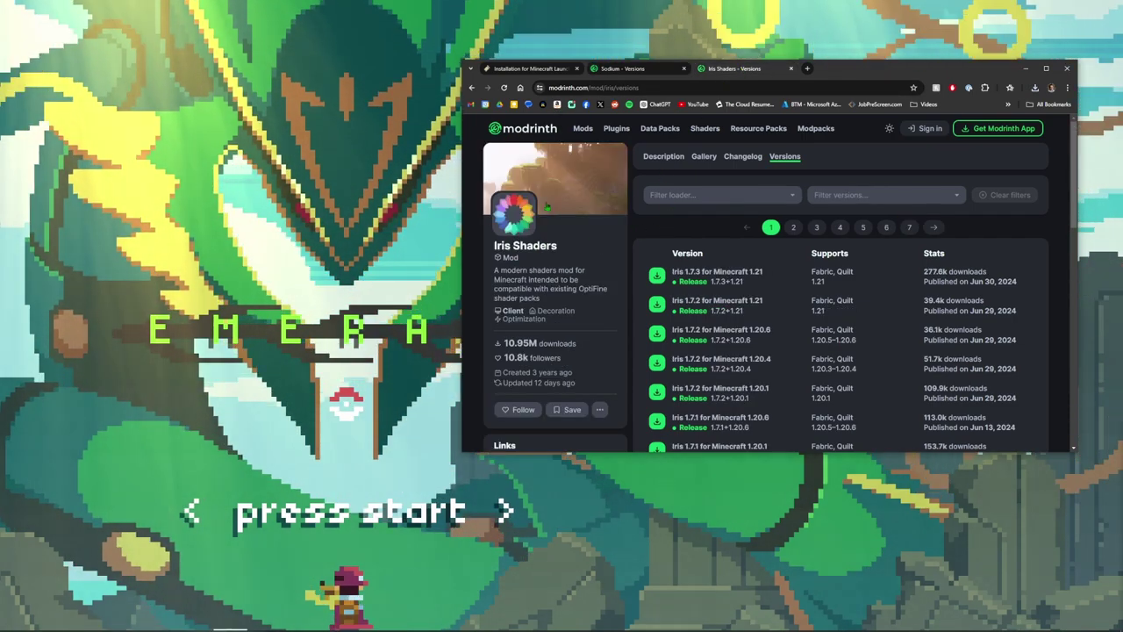
{"action": "left_click", "coordinate": [653, 70]}
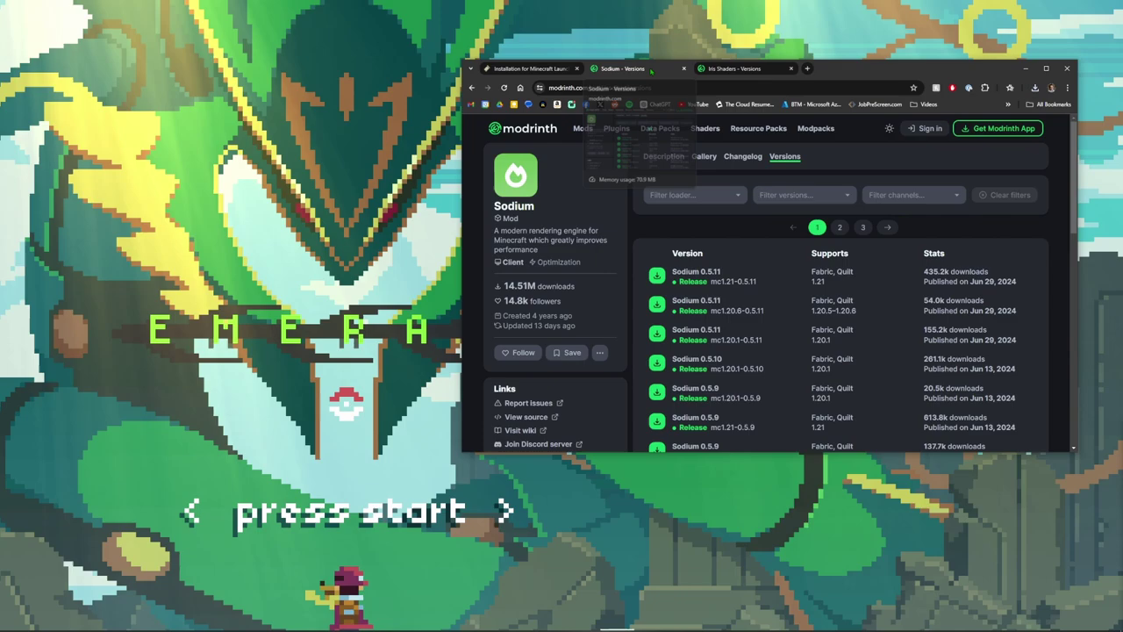
{"action": "left_click", "coordinate": [552, 71]}
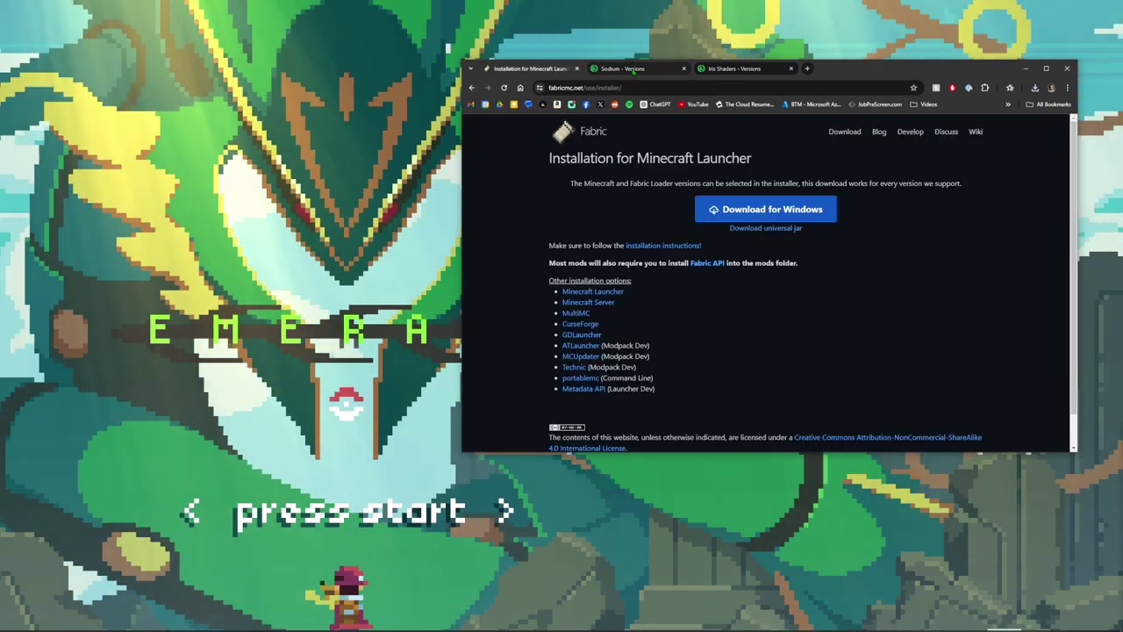
{"action": "left_click", "coordinate": [743, 70]}
{"action": "left_click", "coordinate": [644, 70]}
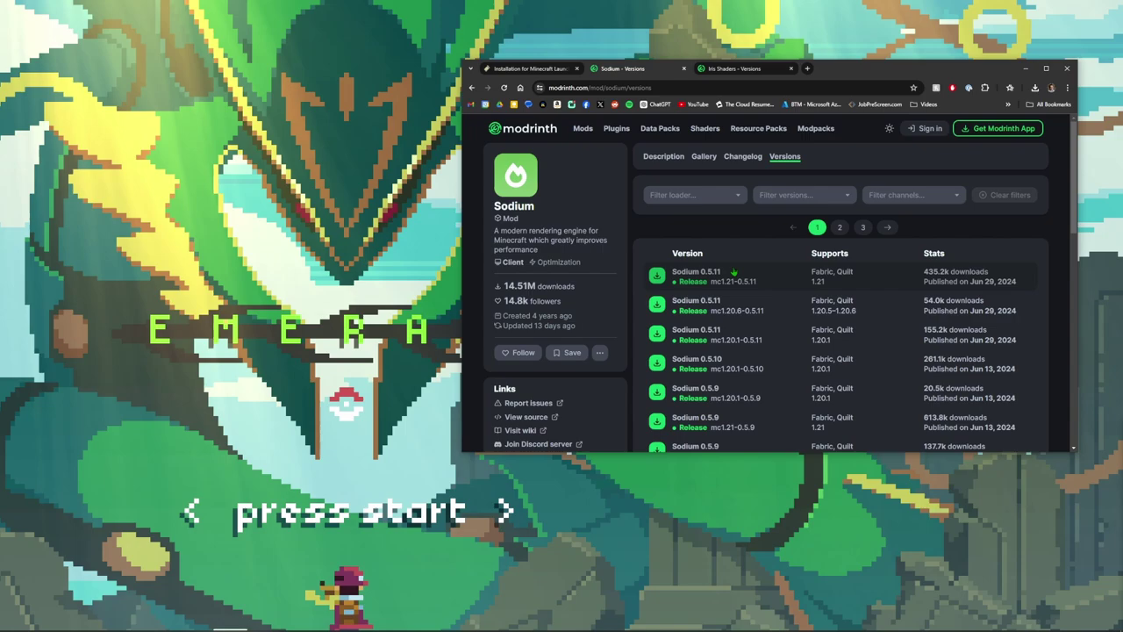
{"action": "left_click", "coordinate": [705, 282]}
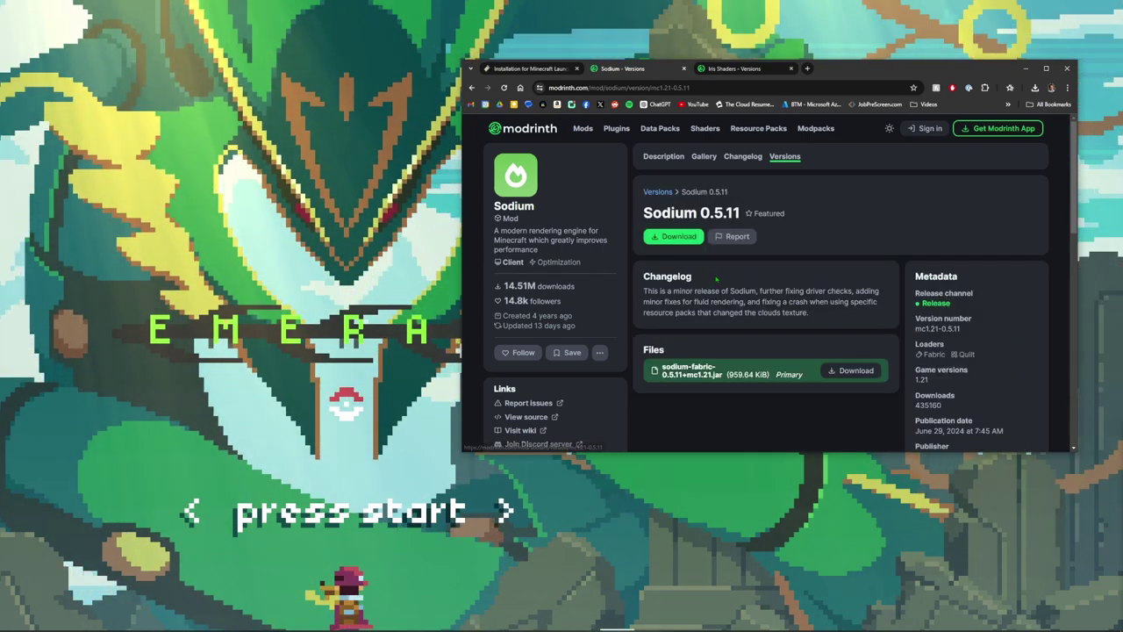
{"action": "left_click", "coordinate": [680, 239]}
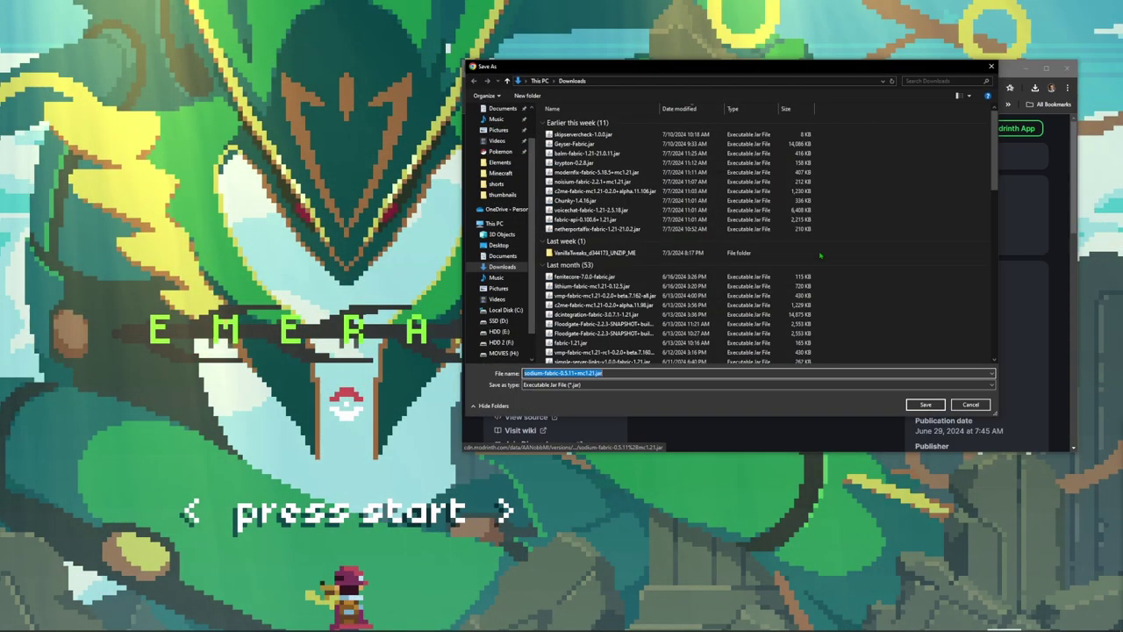
{"action": "left_click", "coordinate": [925, 405]}
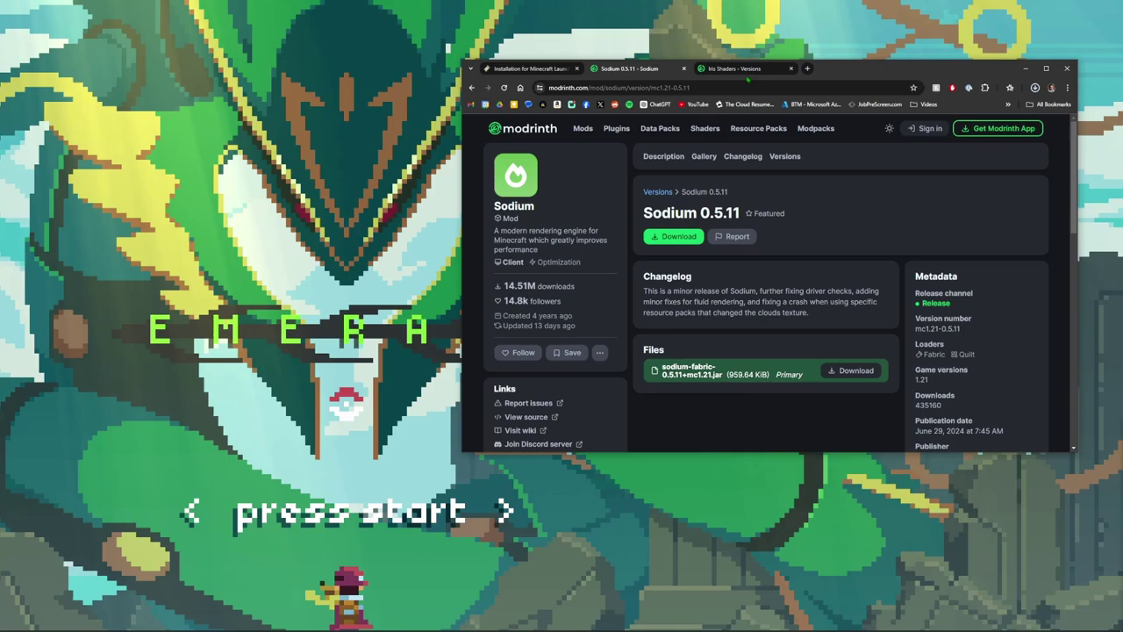
Save the Iris 1.7.3 jar for Minecraft 1.21 to Downloads
{"action": "left_click", "coordinate": [742, 69]}
{"action": "left_click", "coordinate": [706, 273]}
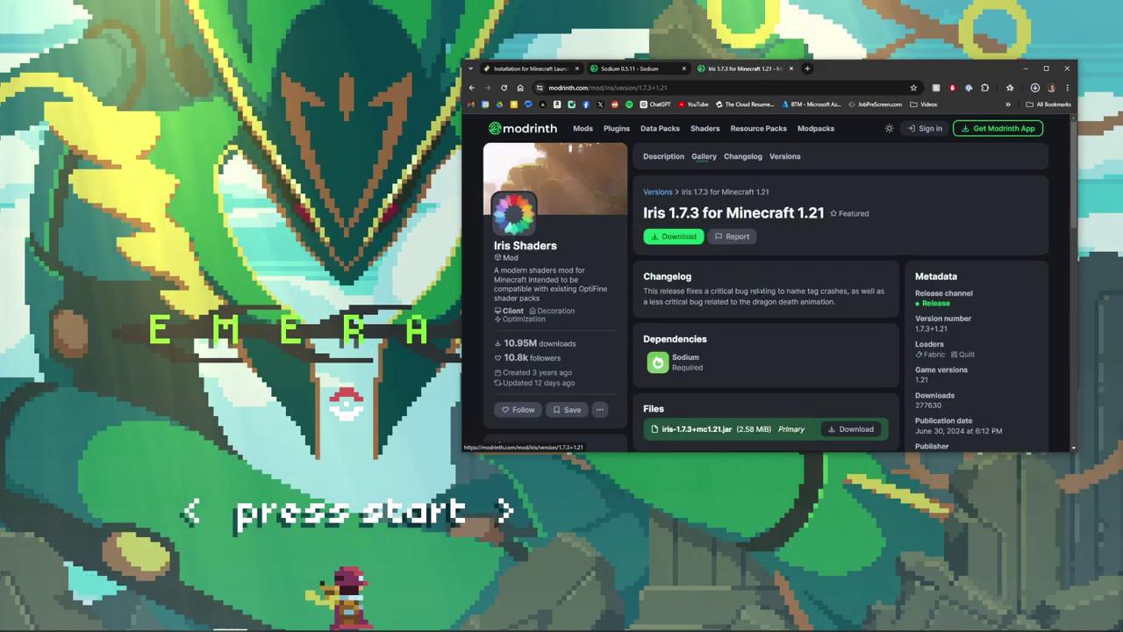
{"action": "left_click", "coordinate": [855, 428]}
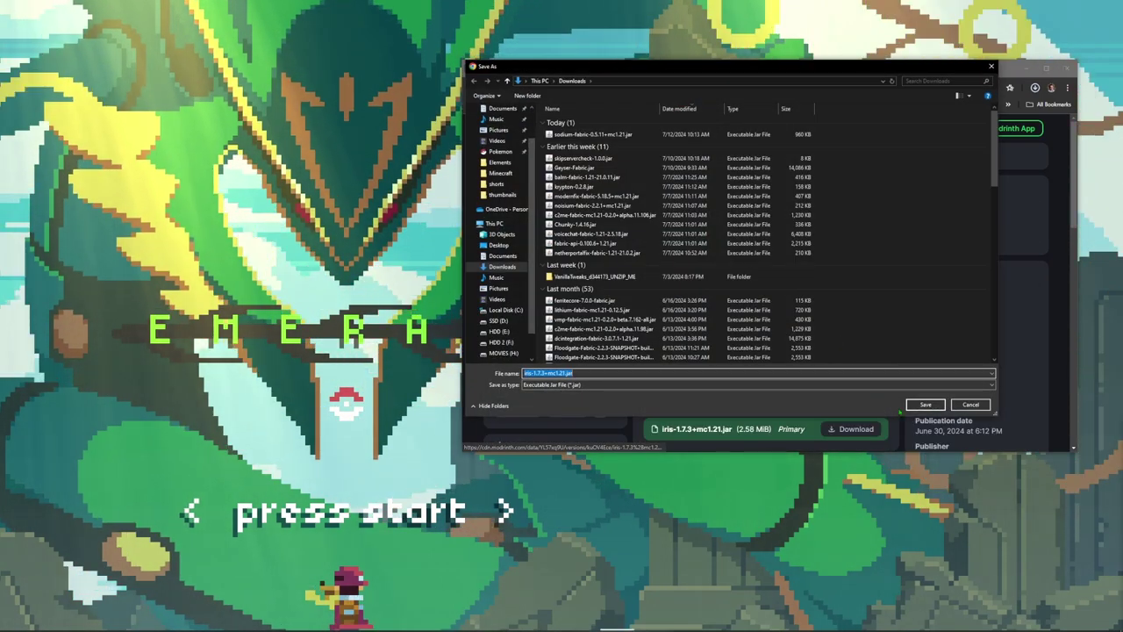
{"action": "left_click", "coordinate": [913, 405]}
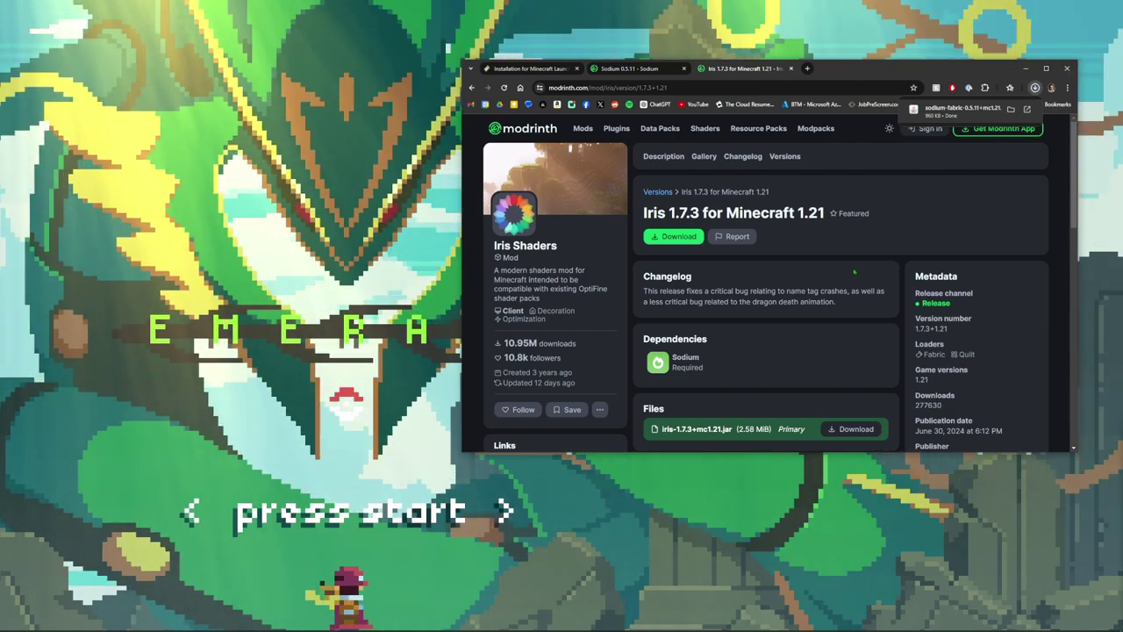
{"action": "left_click", "coordinate": [626, 67]}
Run %appdata% from the Win+R prompt to open the AppData Roaming folder
{"action": "key", "text": "ctrl+Tab"}
{"action": "key", "text": "ctrl+Tab"}
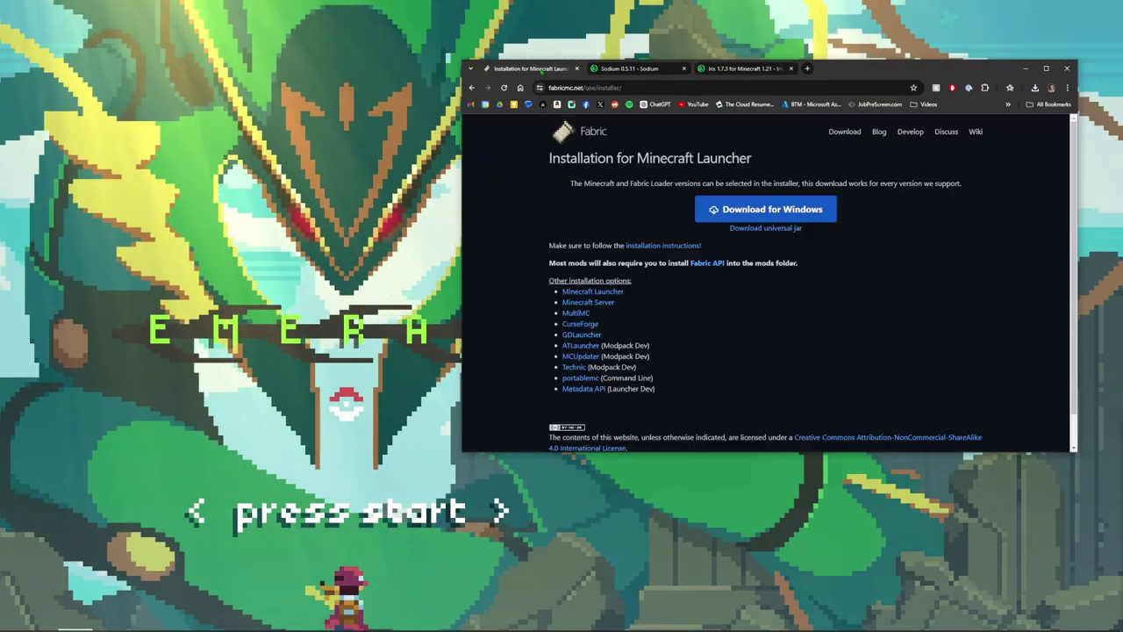
{"action": "left_click", "coordinate": [372, 279]}
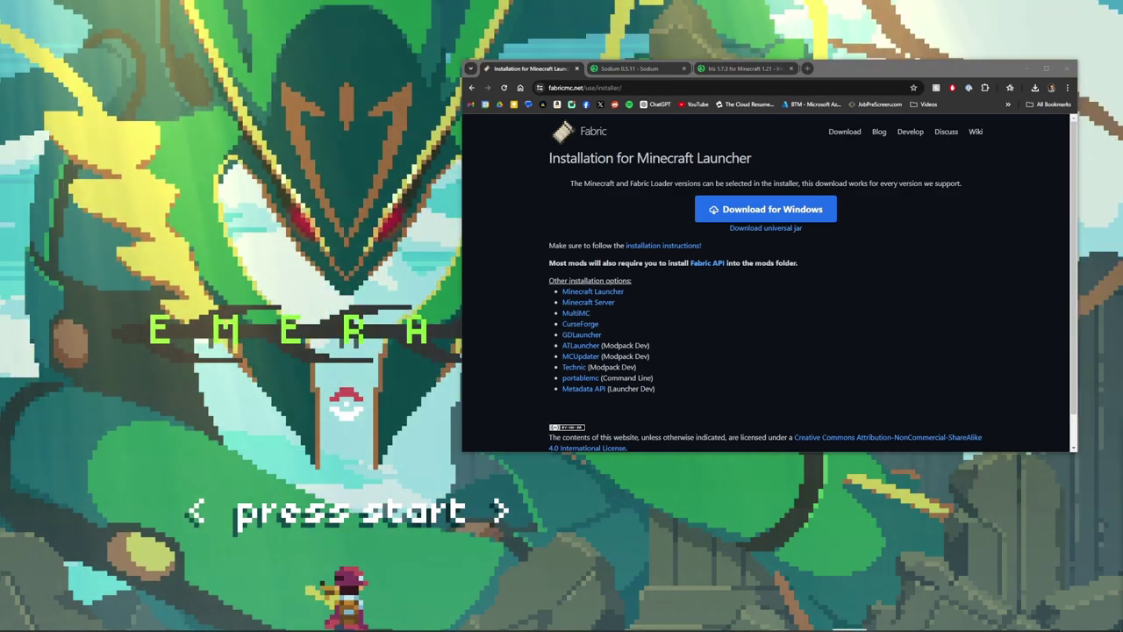
{"action": "key", "text": "super+r"}
{"action": "left_click_drag", "start_coordinate": [406, 464], "coordinate": [397, 262]}
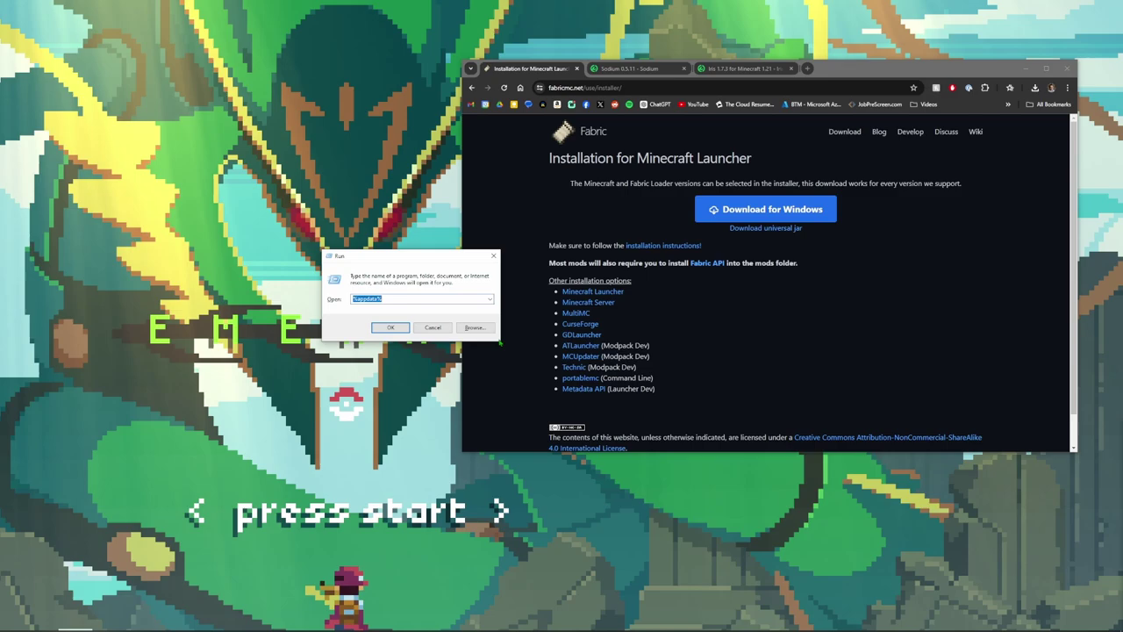
{"action": "left_click_drag", "start_coordinate": [467, 256], "coordinate": [489, 243]}
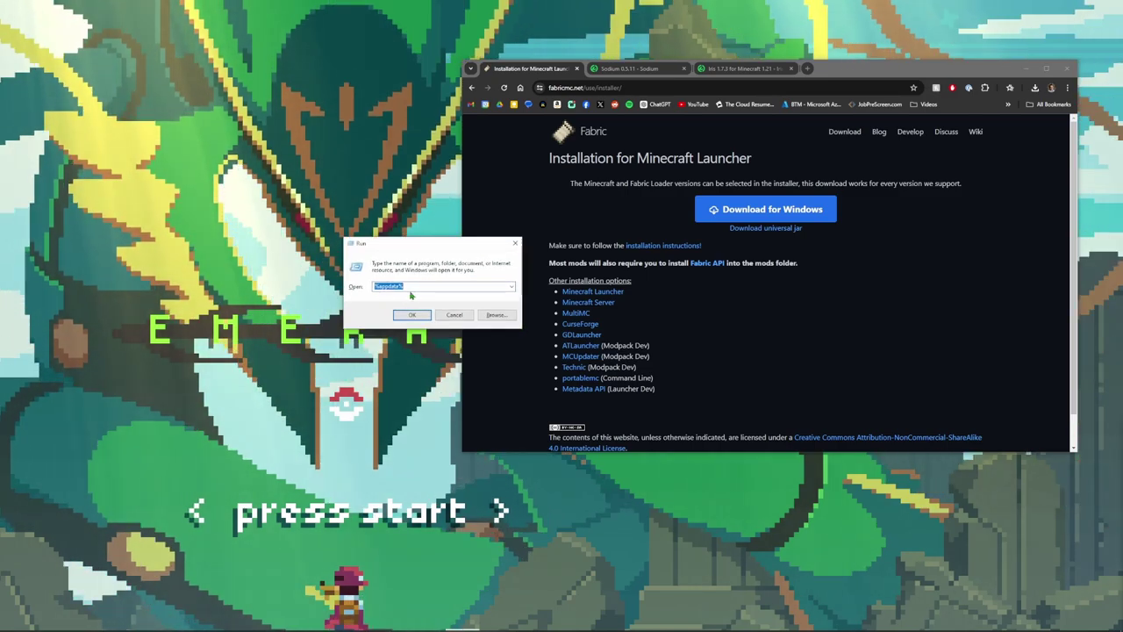
{"action": "left_click", "coordinate": [382, 293]}
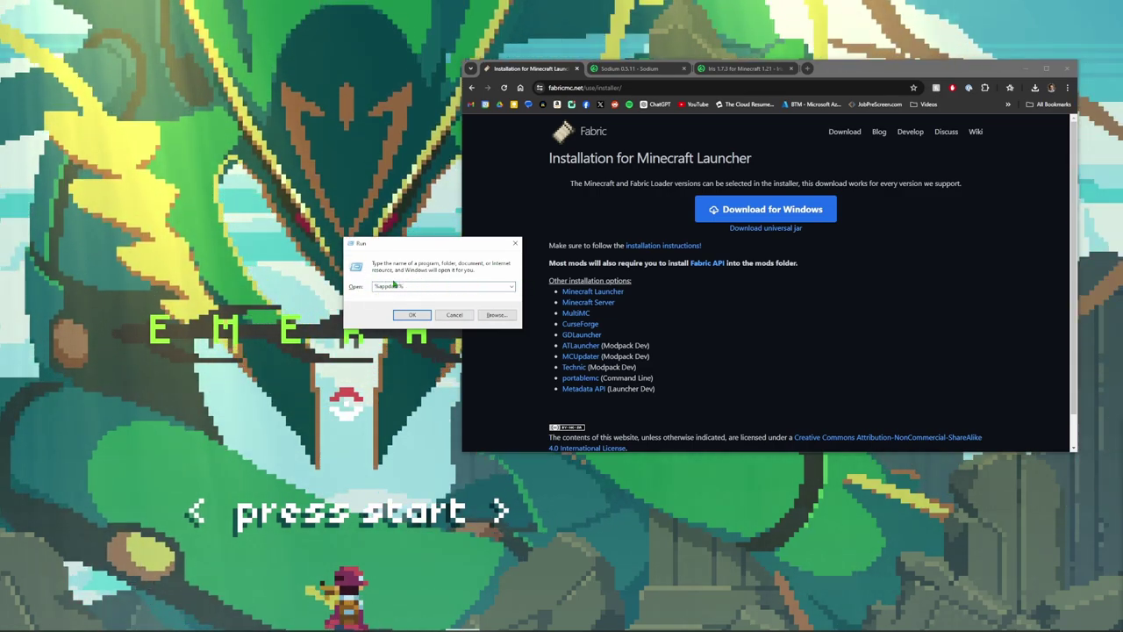
{"action": "left_click", "coordinate": [416, 310]}
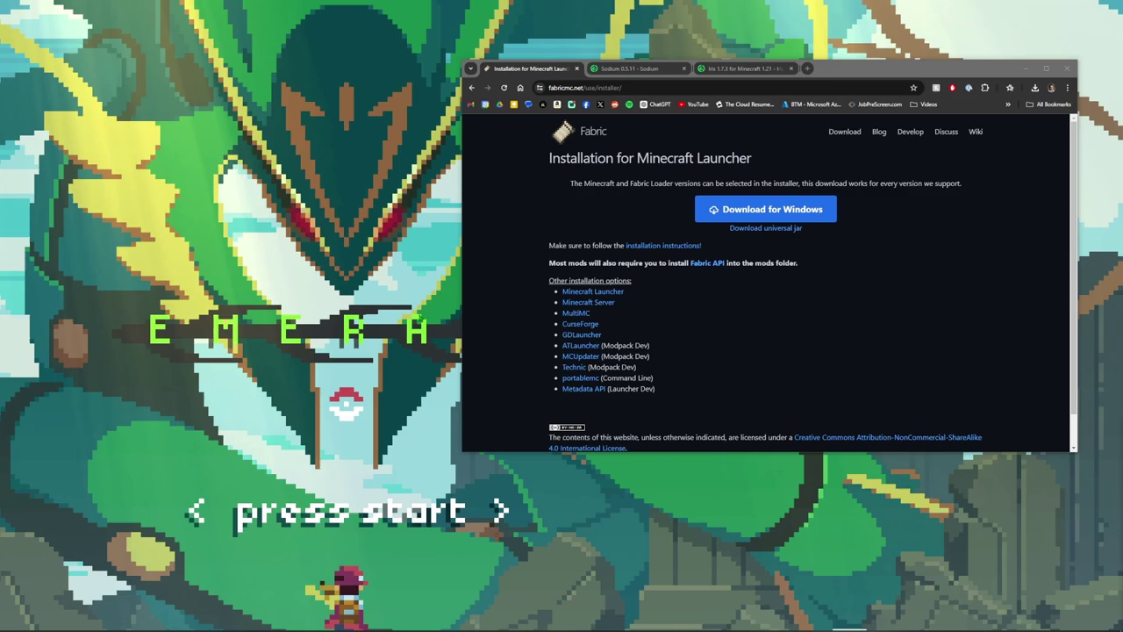
Open .minecraft\mods and delete its two old entity feature .jar files
{"action": "left_click_drag", "start_coordinate": [768, 220], "coordinate": [602, 129]}
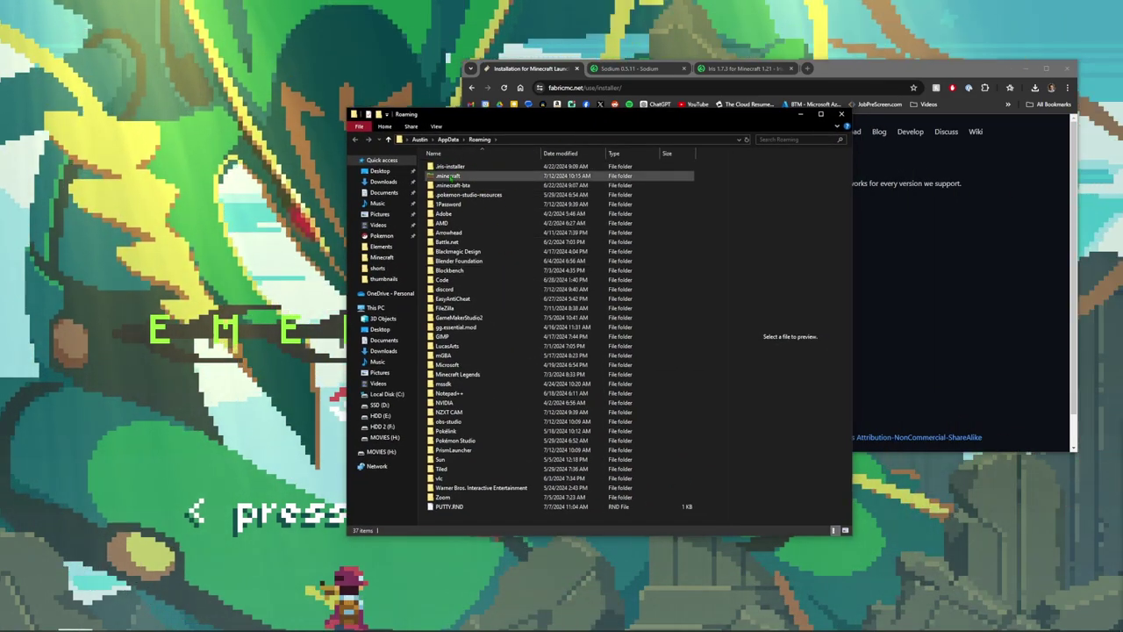
{"action": "left_click", "coordinate": [485, 177]}
{"action": "double_click", "coordinate": [487, 178]}
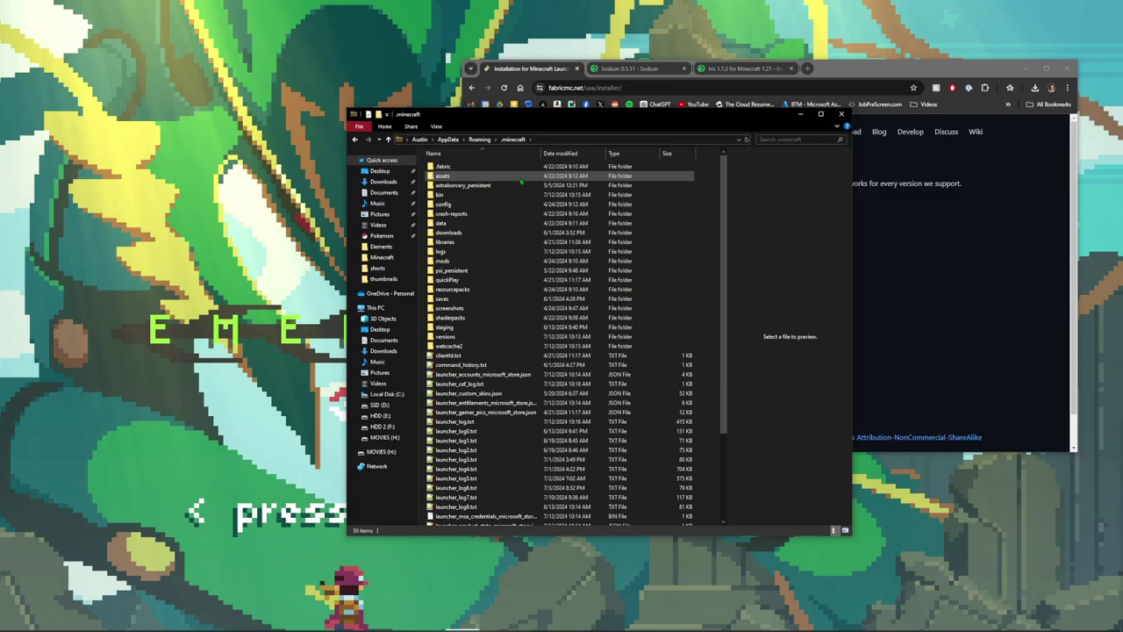
{"action": "left_click", "coordinate": [458, 262]}
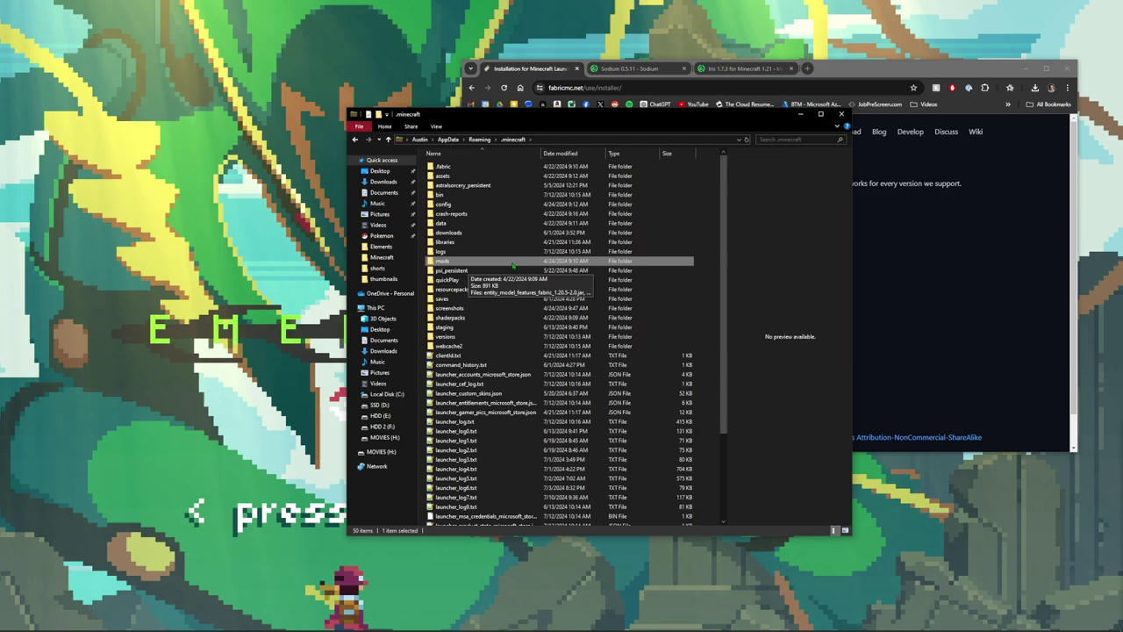
{"action": "double_click", "coordinate": [464, 263]}
{"action": "left_click", "coordinate": [455, 168]}
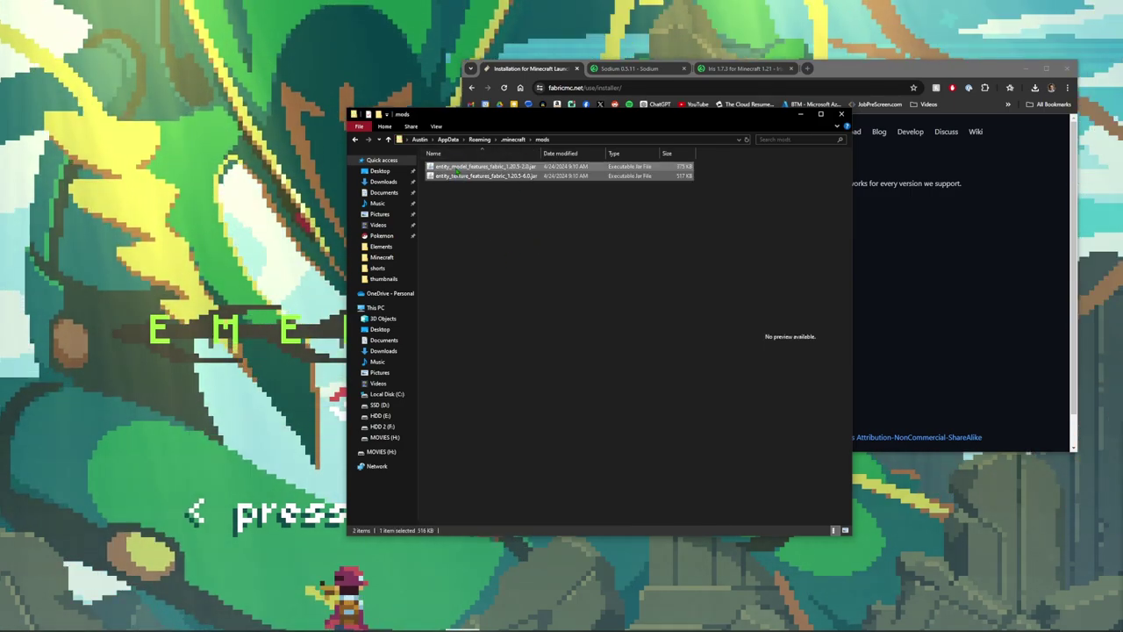
{"action": "left_click", "coordinate": [466, 216]}
{"action": "key", "text": "ctrl+a"}
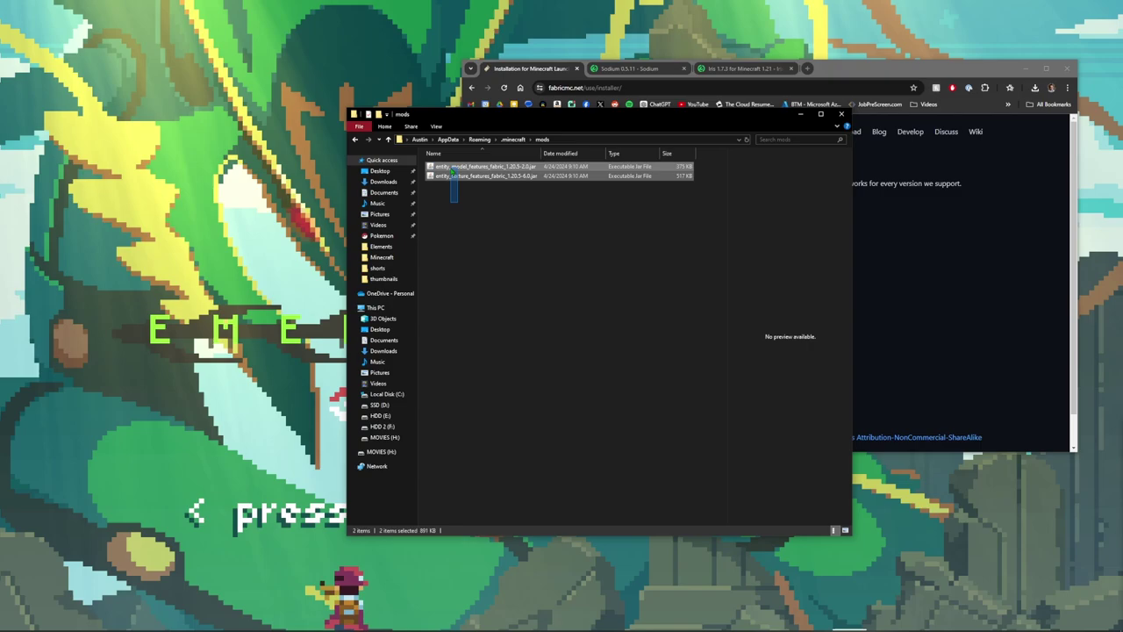
{"action": "key", "text": "Delete"}
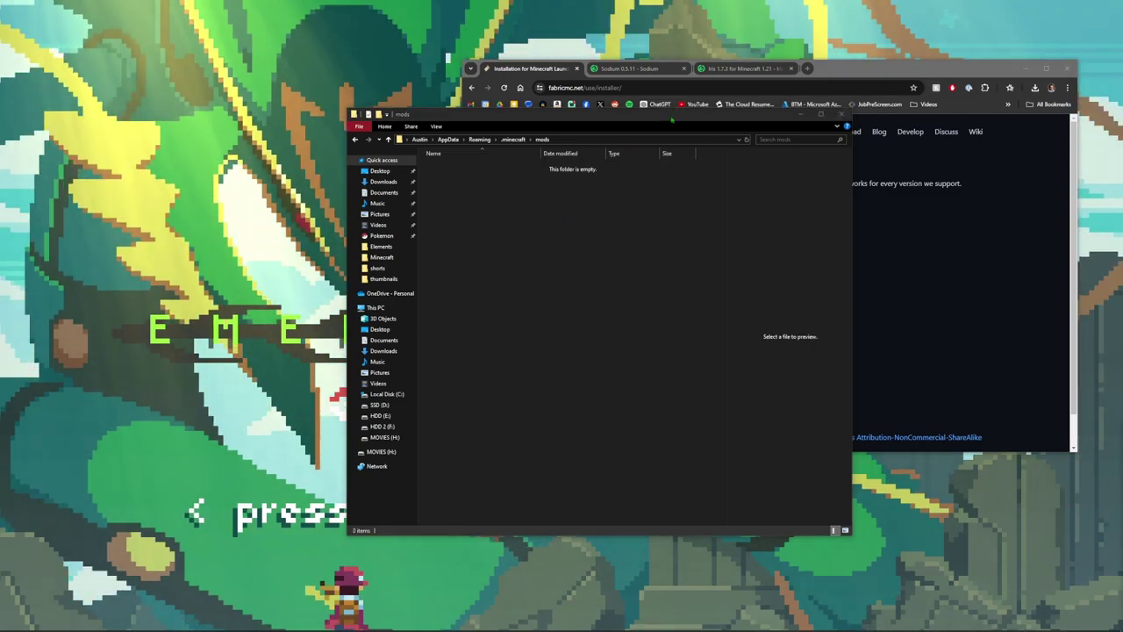
Drag sodium-fabric-0.5.11+mc1.21.jar and iris-1.7.3+mc1.21.jar from Chrome's downloads into mods
{"action": "left_click", "coordinate": [1034, 87]}
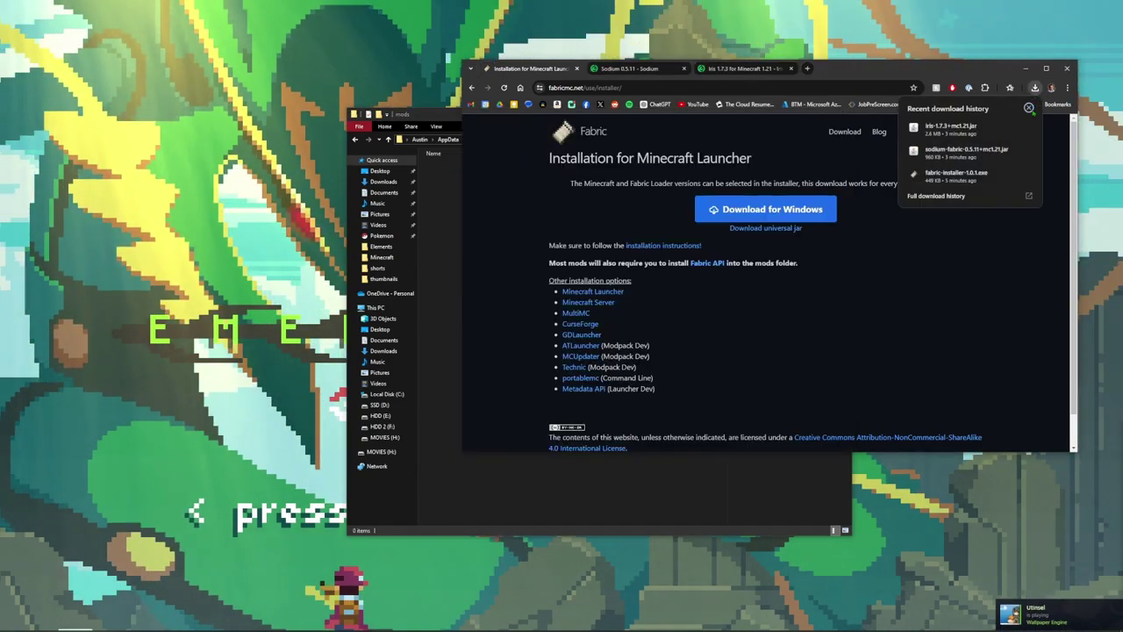
{"action": "left_click_drag", "start_coordinate": [950, 150], "coordinate": [456, 421]}
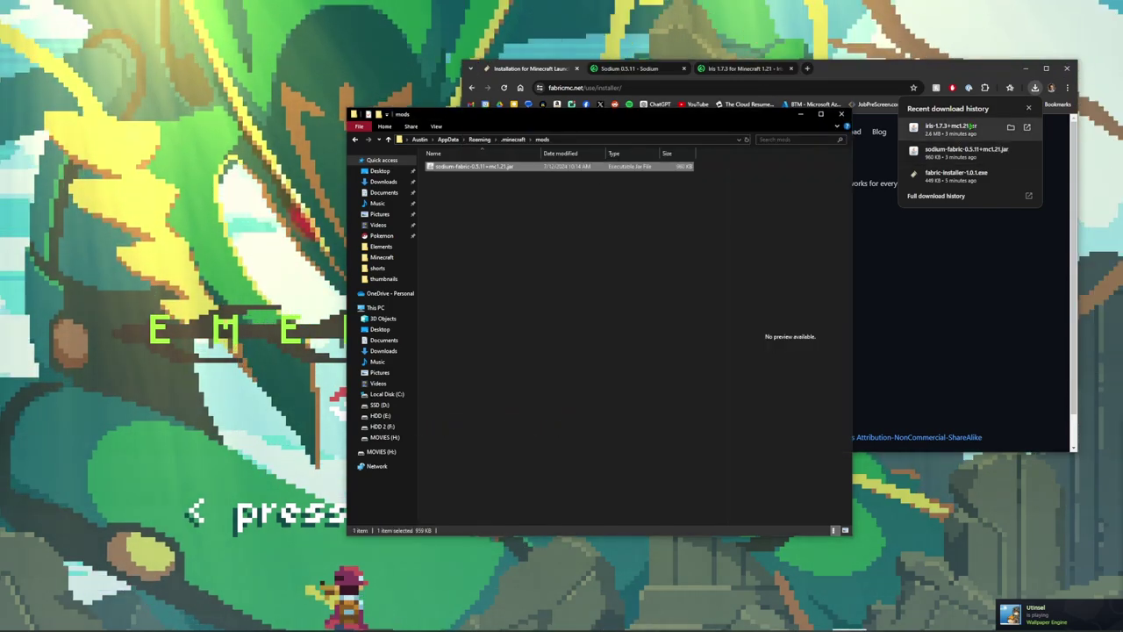
{"action": "left_click_drag", "start_coordinate": [950, 125], "coordinate": [438, 365]}
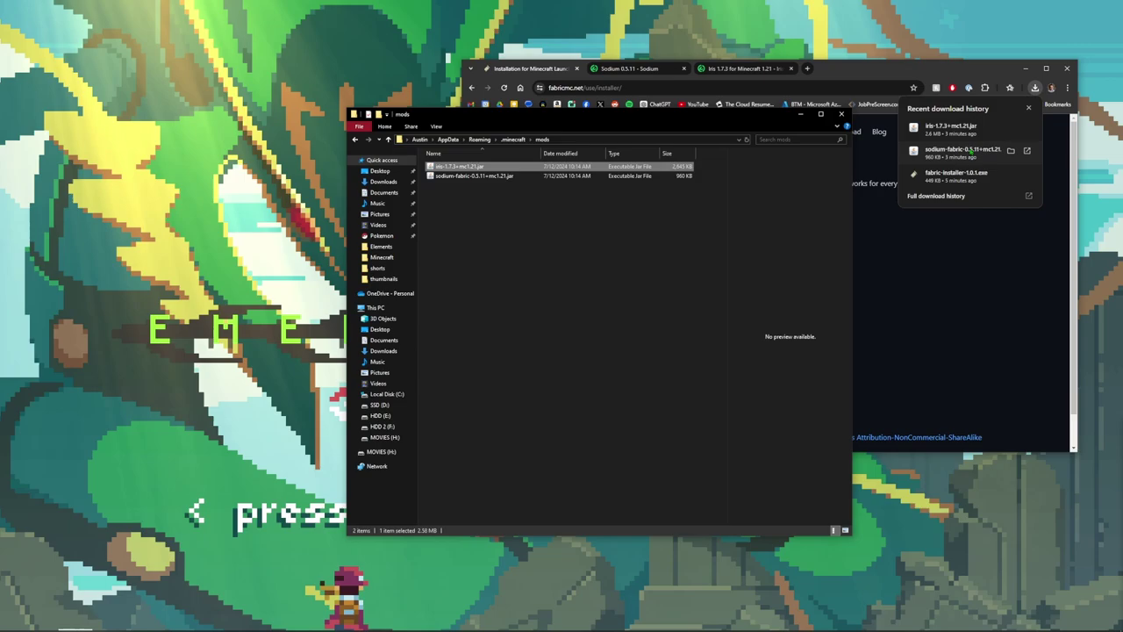
{"action": "left_click", "coordinate": [966, 149]}
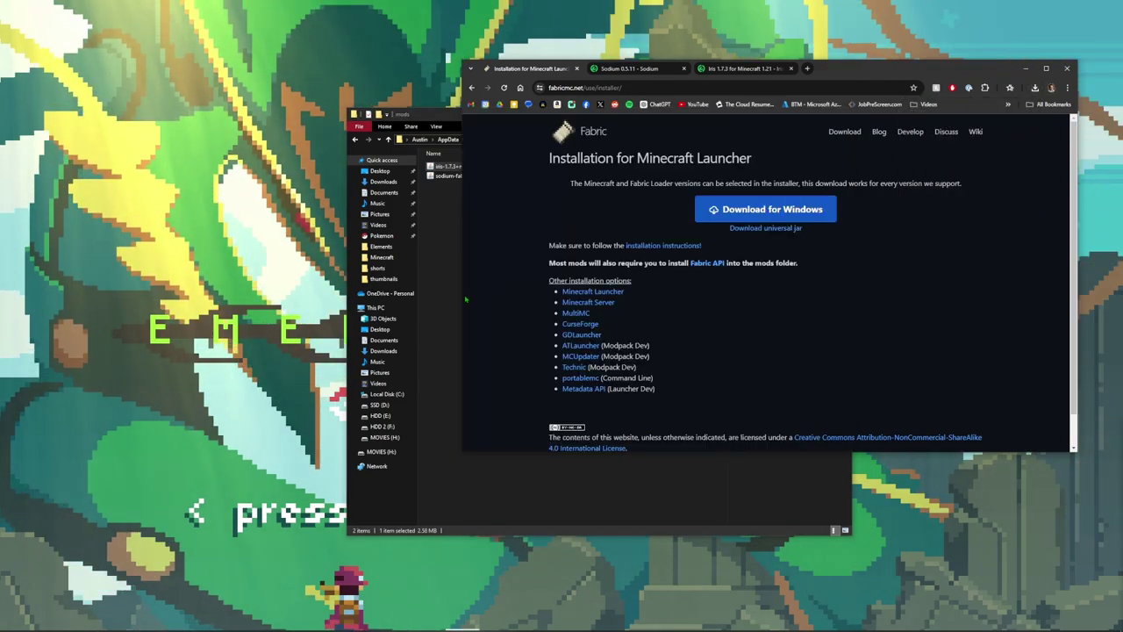
{"action": "left_click", "coordinate": [432, 290]}
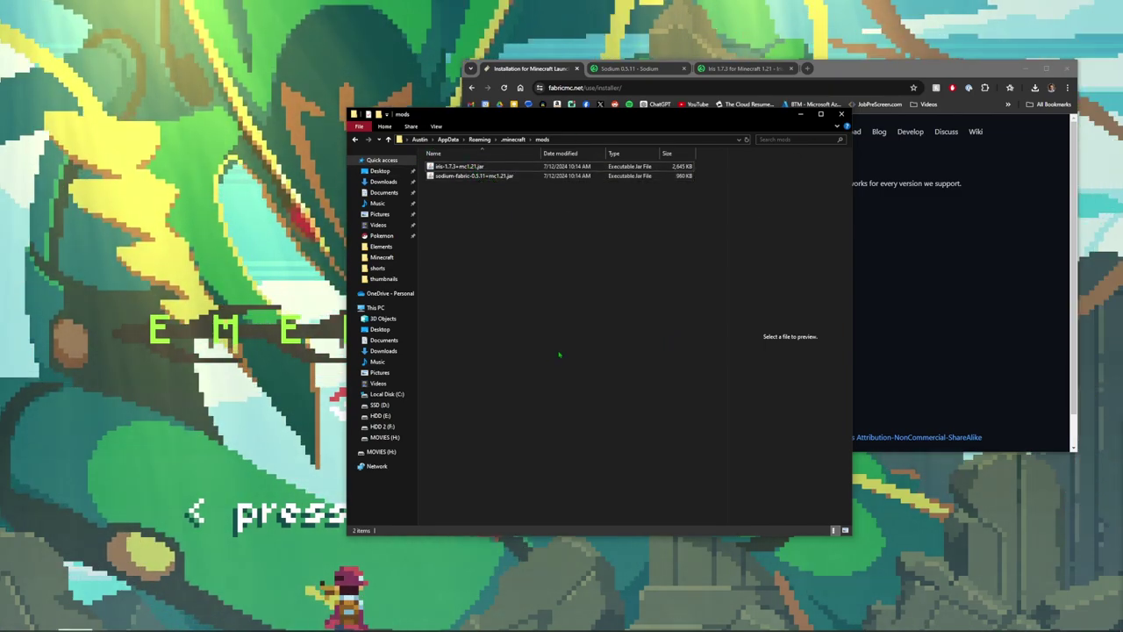
Start Minecraft 1.21 with the Fabric profile from Minecraft Launcher
{"action": "left_click", "coordinate": [268, 429]}
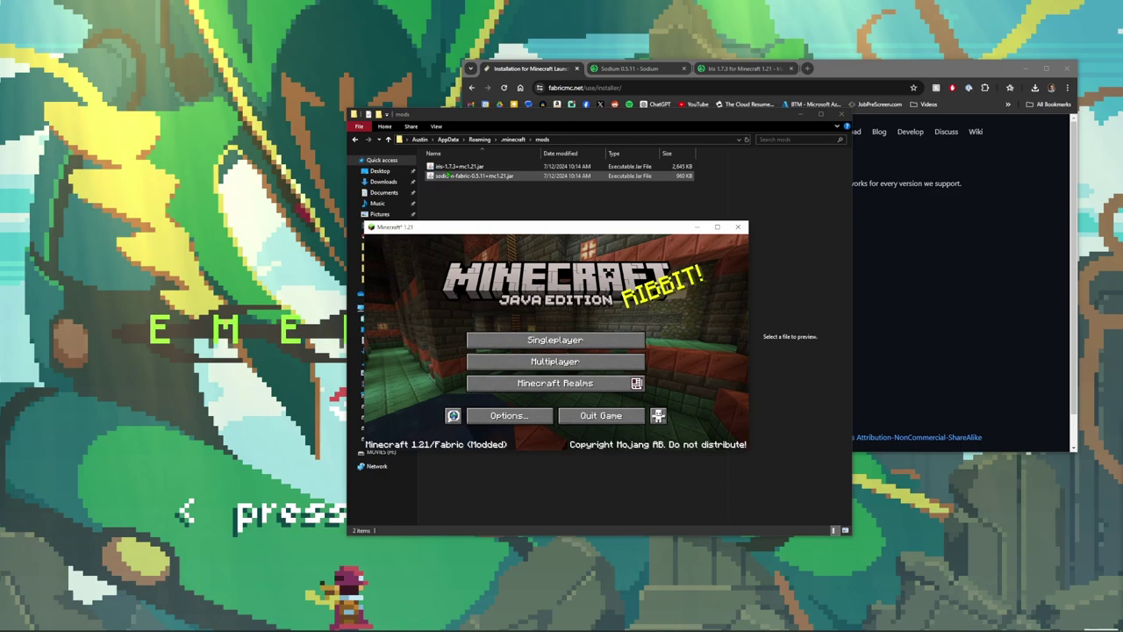
Open Options > Video Settings and maximize the game window
{"action": "left_click", "coordinate": [511, 419]}
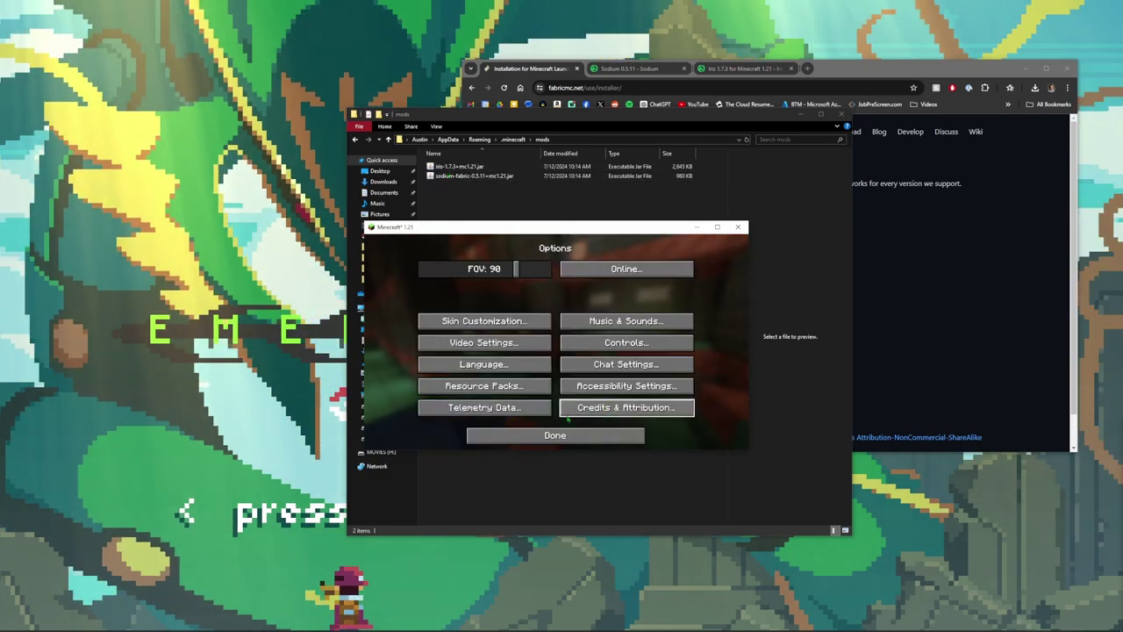
{"action": "left_click", "coordinate": [519, 343]}
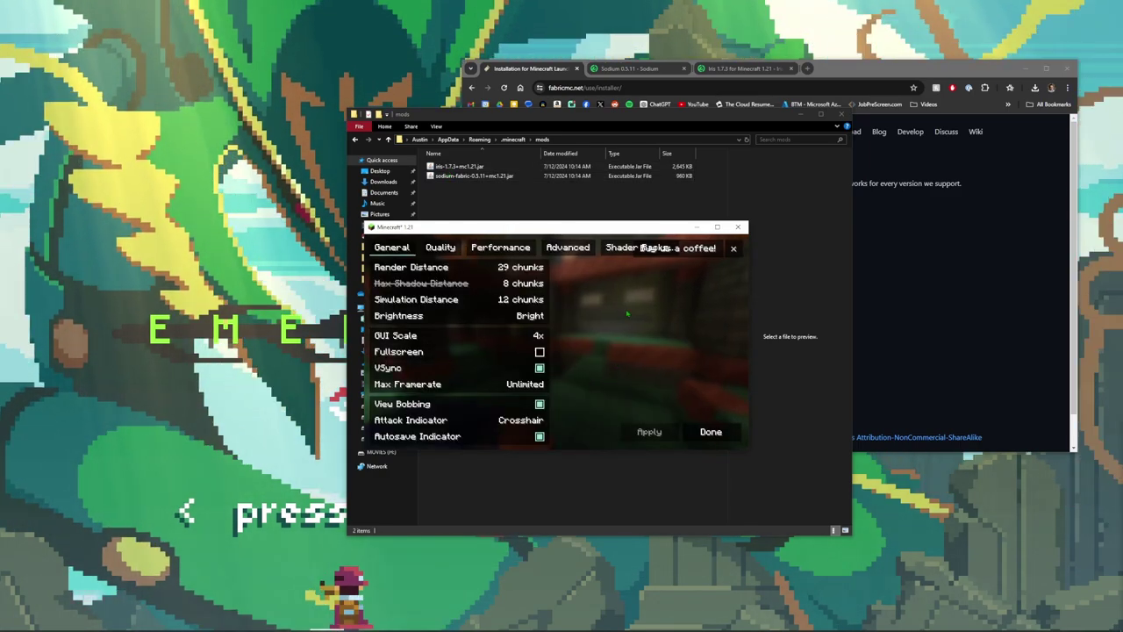
{"action": "double_click", "coordinate": [643, 229]}
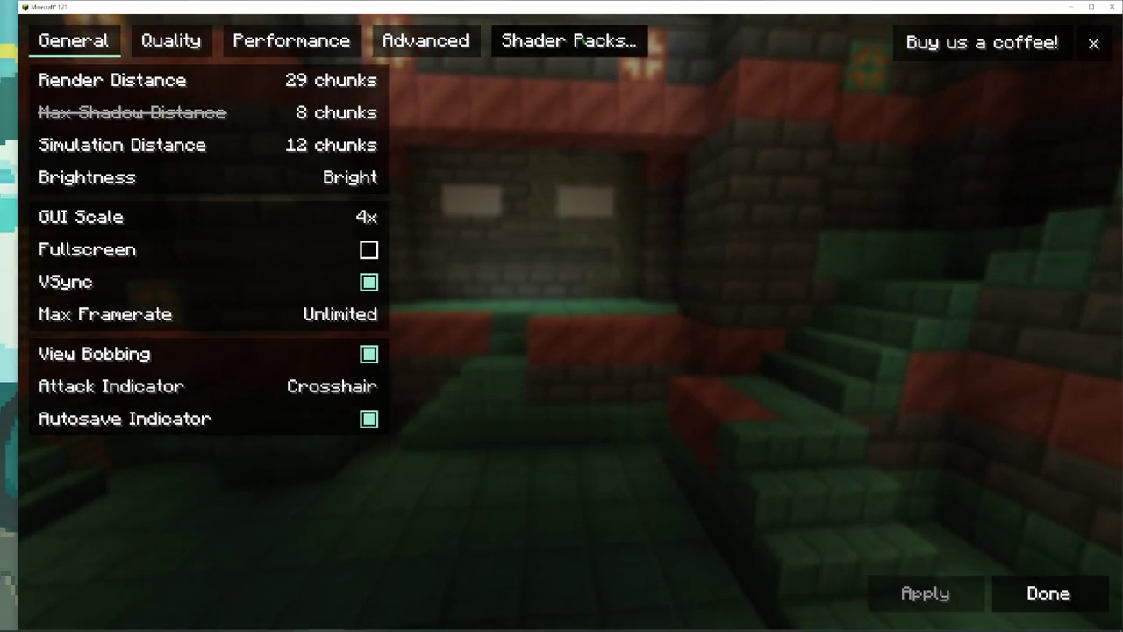
Open the Shader Packs screen and its shaderpacks folder, then show Modrinth's Sodium page
{"action": "left_click", "coordinate": [641, 44]}
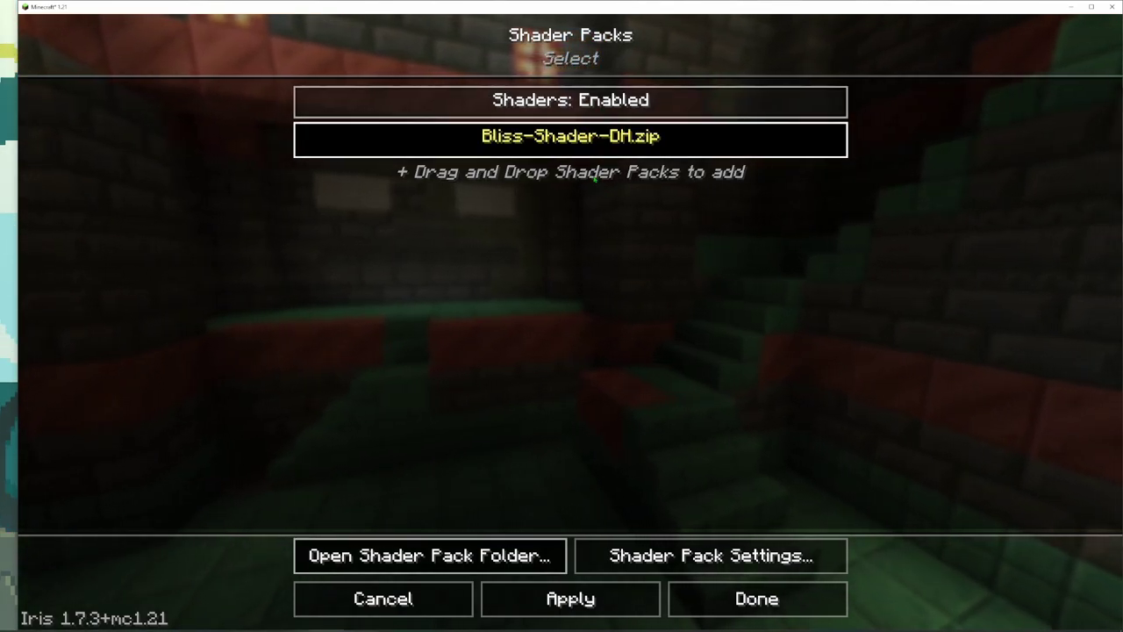
{"action": "left_click", "coordinate": [431, 544]}
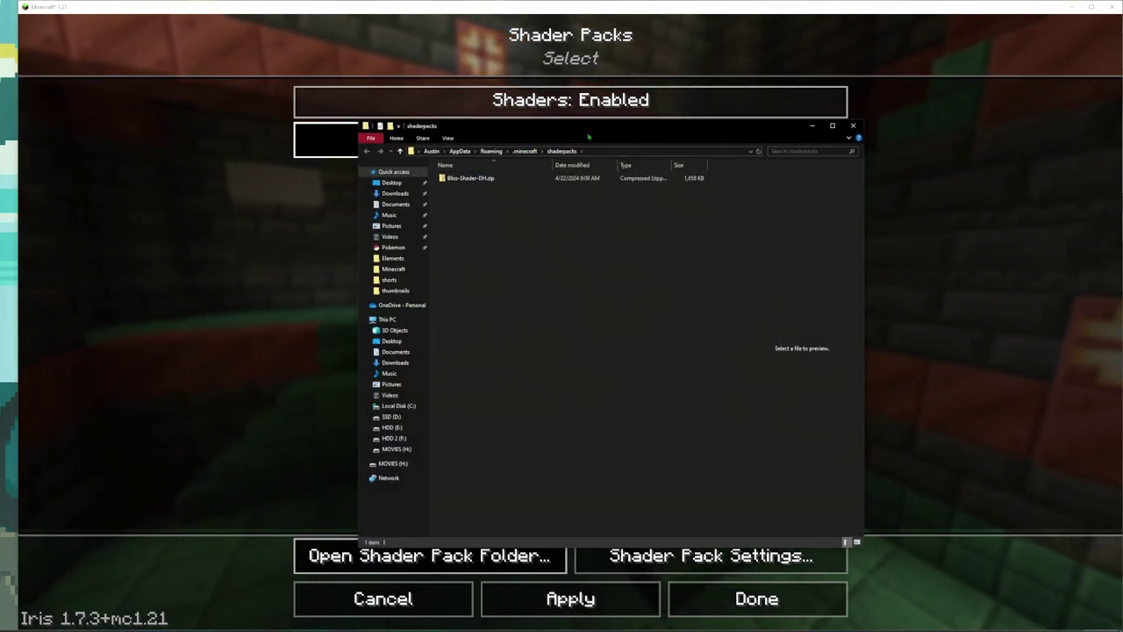
{"action": "left_click_drag", "start_coordinate": [575, 141], "coordinate": [749, 119]}
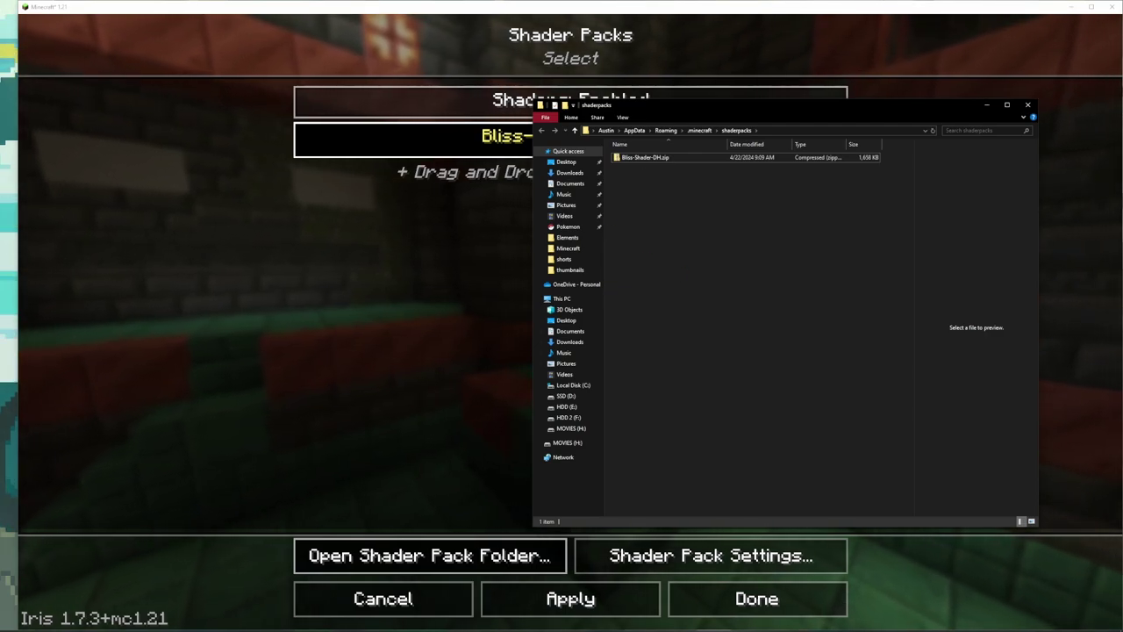
{"action": "key", "text": "alt+Tab"}
{"action": "left_click", "coordinate": [646, 72]}
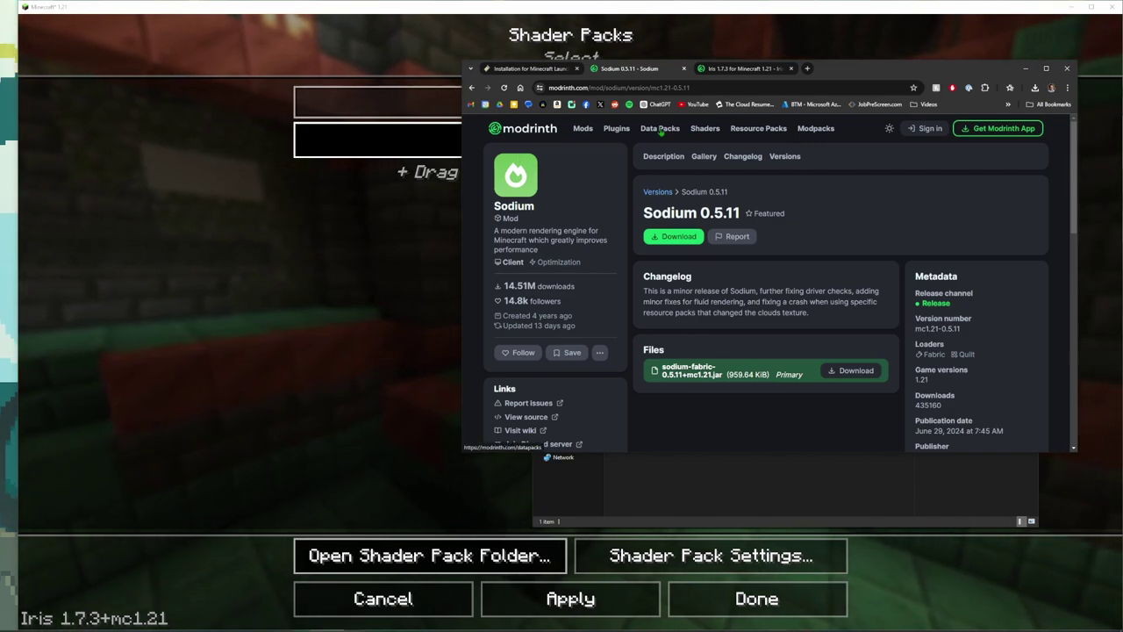
Find Complementary Shaders - Reimagined on Modrinth and save ComplementaryReimagined_r5.2.2.zip to Downloads
{"action": "left_click", "coordinate": [706, 129]}
{"action": "scroll", "coordinate": [995, 299], "scroll_direction": "down", "scroll_amount": 6}
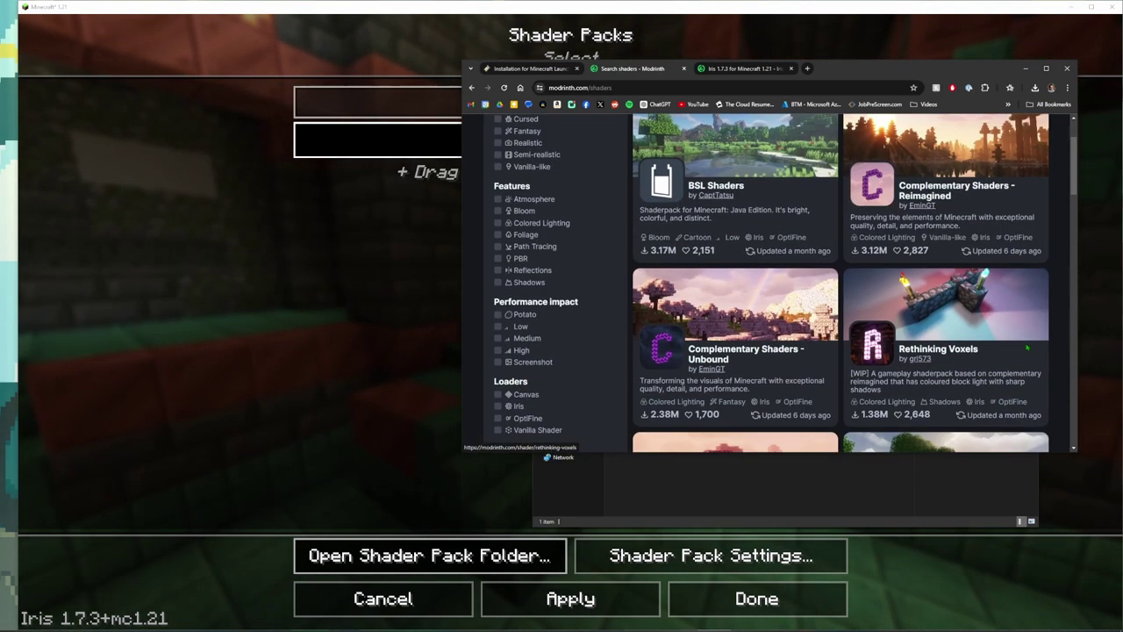
{"action": "scroll", "coordinate": [1027, 349], "scroll_direction": "down", "scroll_amount": 4}
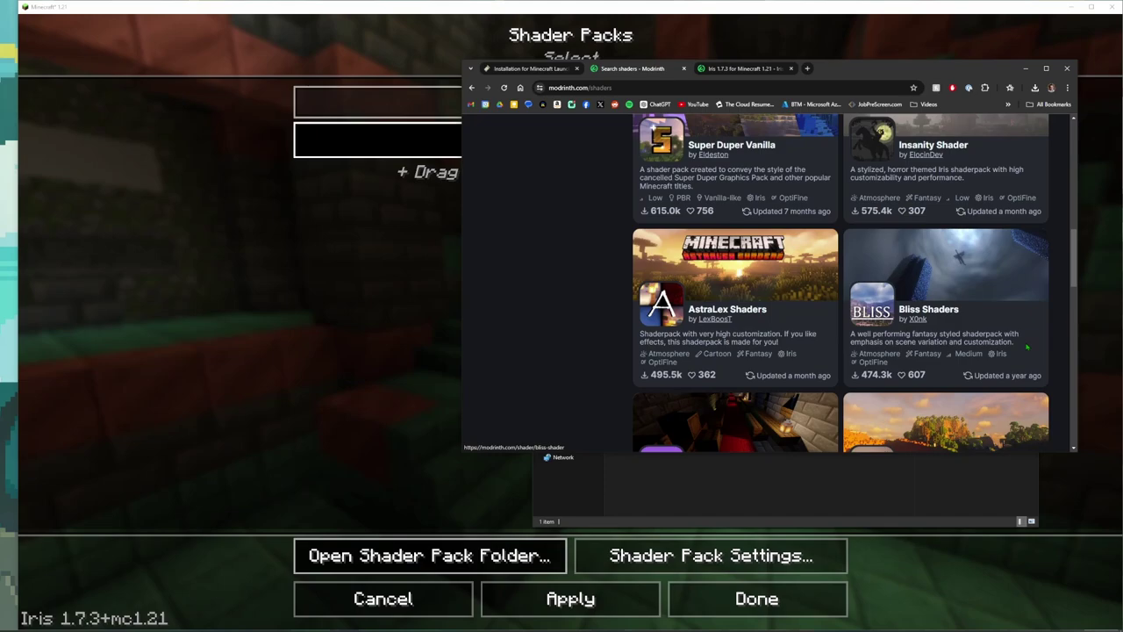
{"action": "scroll", "coordinate": [1031, 349], "scroll_direction": "up", "scroll_amount": 10}
{"action": "scroll", "coordinate": [1036, 347], "scroll_direction": "up", "scroll_amount": 2}
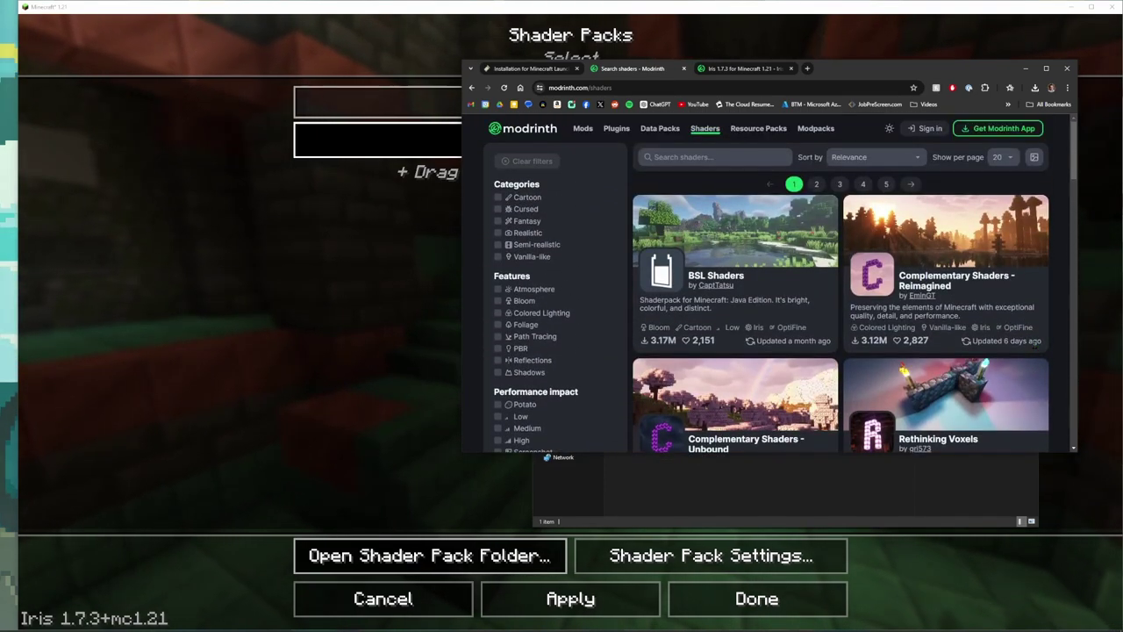
{"action": "scroll", "coordinate": [965, 341], "scroll_direction": "down", "scroll_amount": 1}
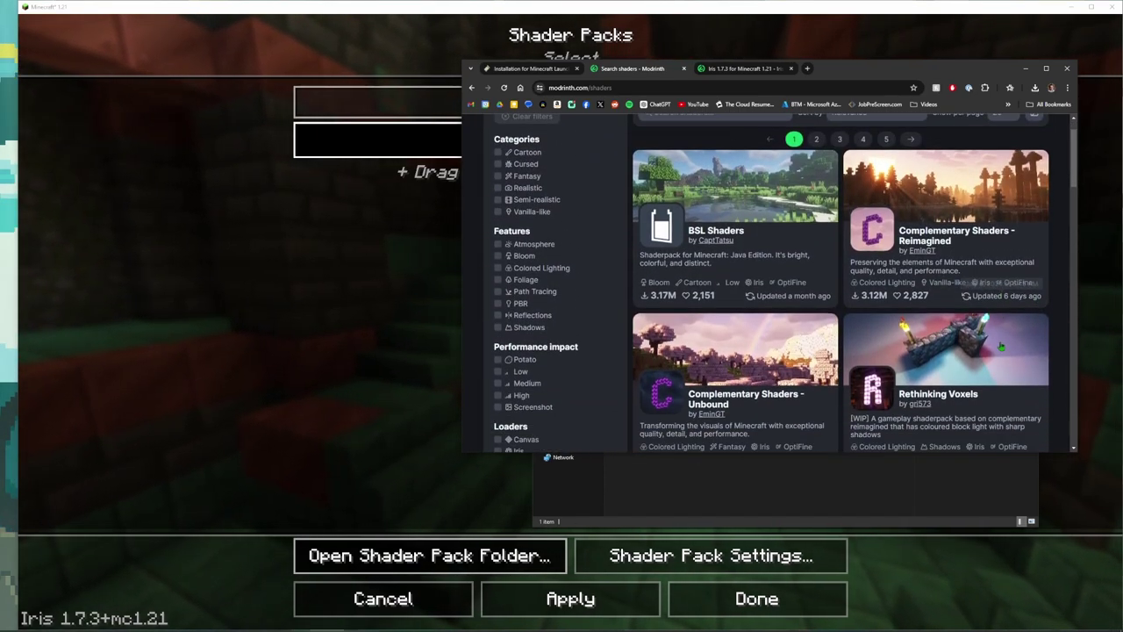
{"action": "left_click", "coordinate": [916, 210]}
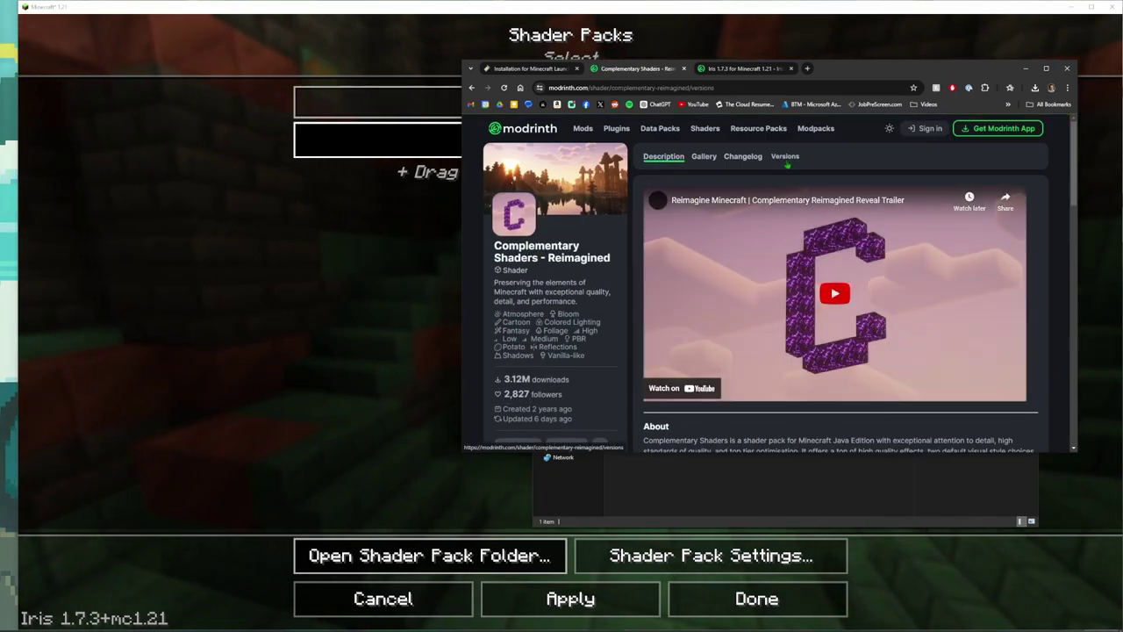
{"action": "left_click", "coordinate": [785, 157]}
{"action": "left_click", "coordinate": [699, 266]}
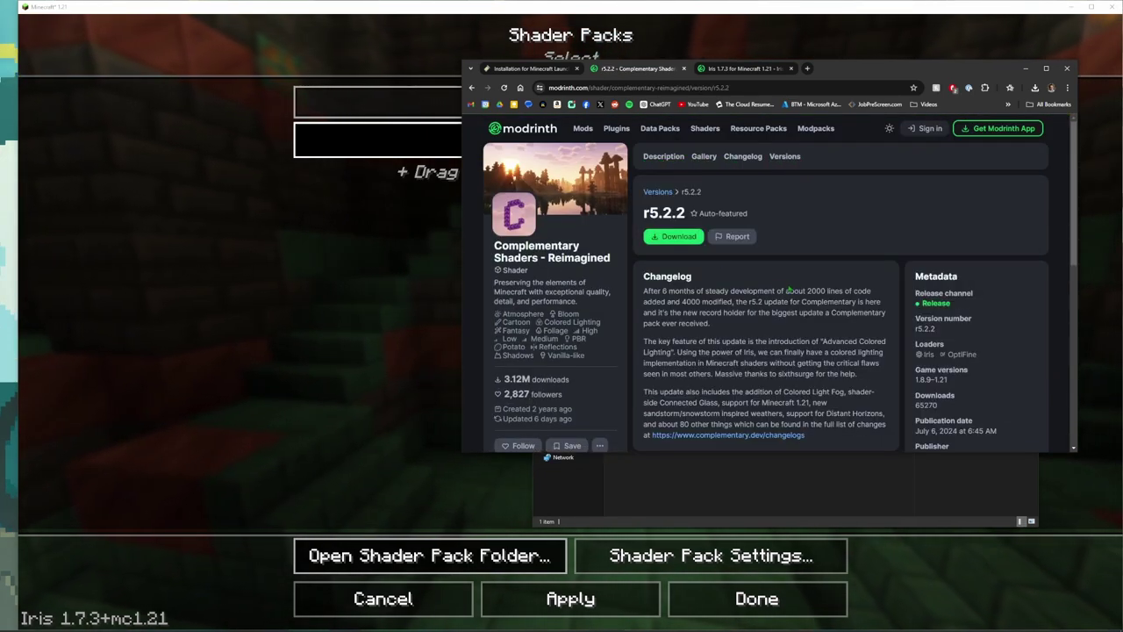
{"action": "left_click", "coordinate": [512, 245]}
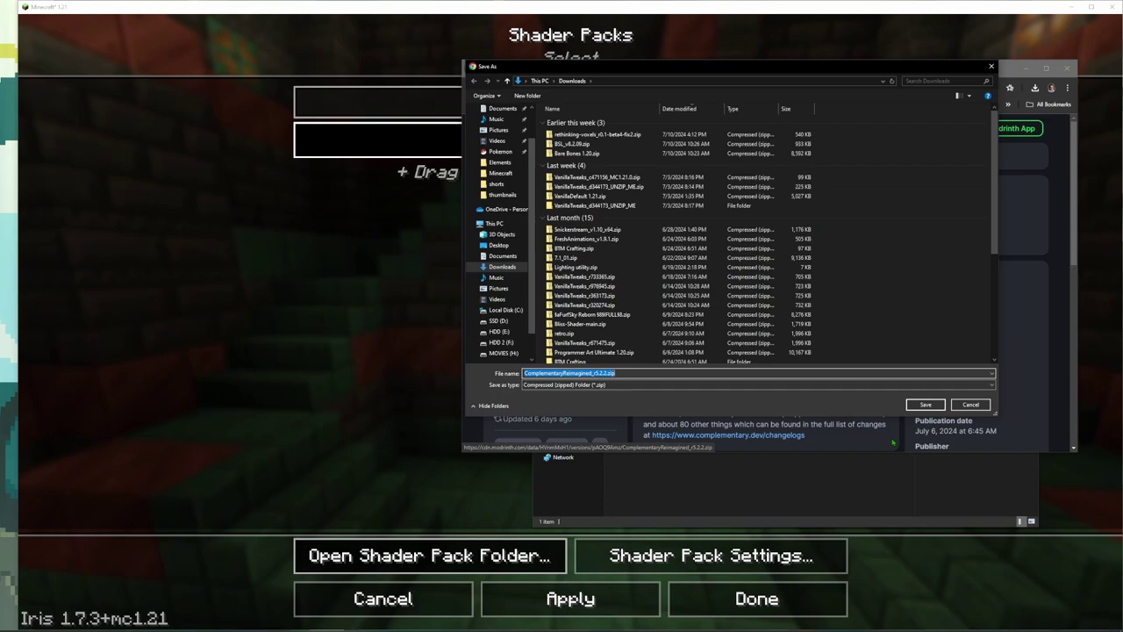
{"action": "left_click", "coordinate": [924, 405]}
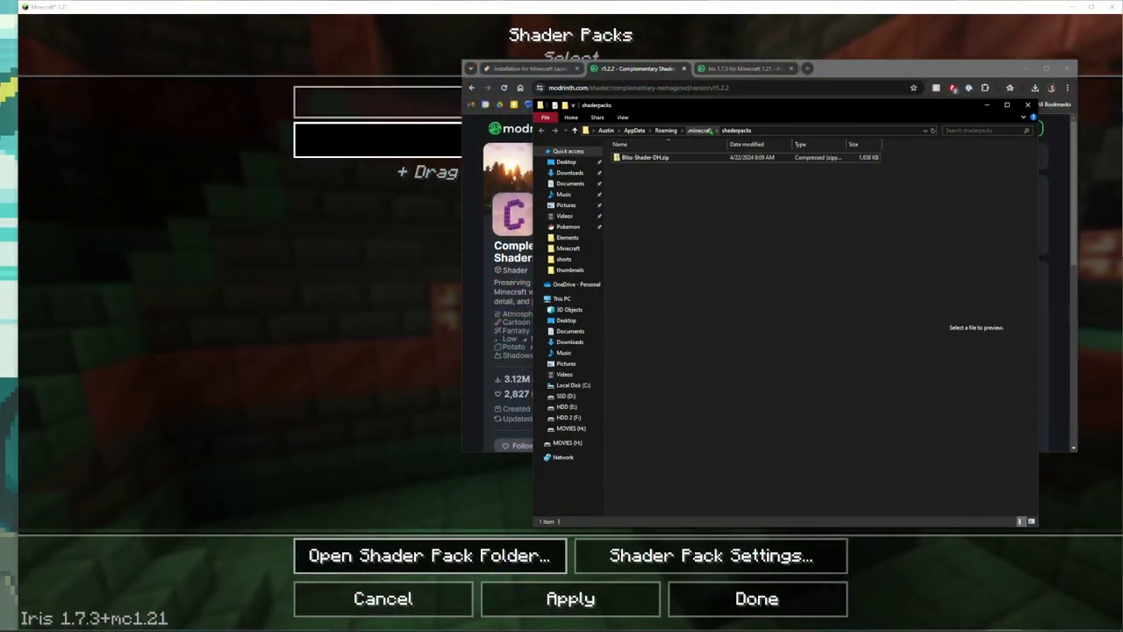
Open the shaderpacks folder inside .minecraft in File Explorer
{"action": "left_click", "coordinate": [699, 130]}
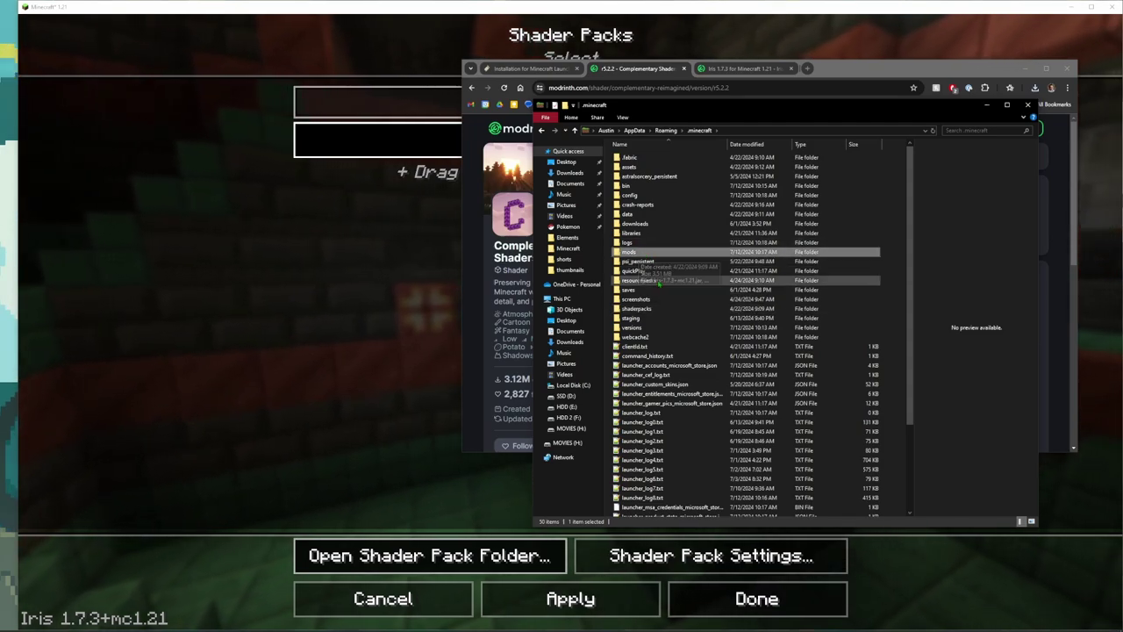
{"action": "double_click", "coordinate": [649, 309]}
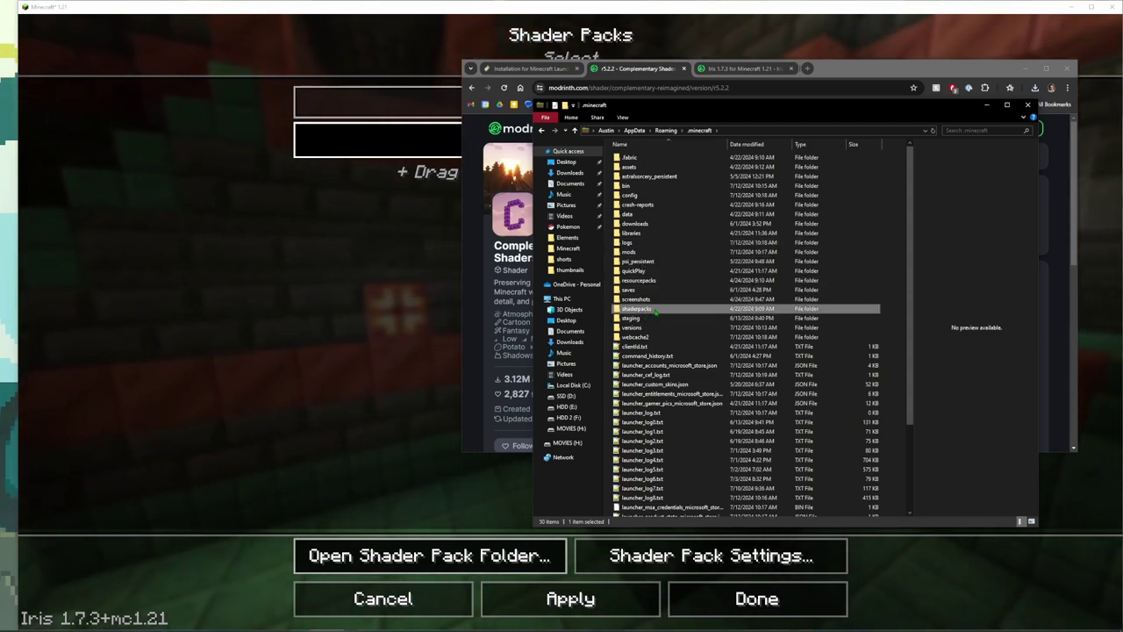
{"action": "left_click_drag", "start_coordinate": [817, 112], "coordinate": [491, 197]}
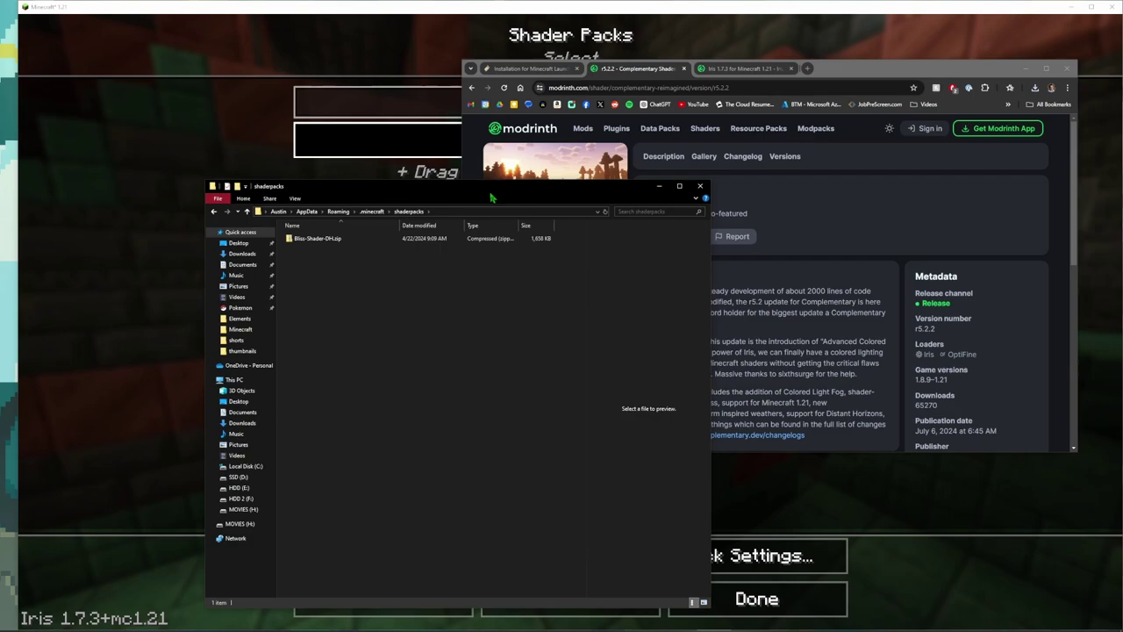
Drag ComplementaryReimagined_r5.2.2.zip from Chrome's downloads into Minecraft's Shader Packs list
{"action": "key", "text": "alt+Tab"}
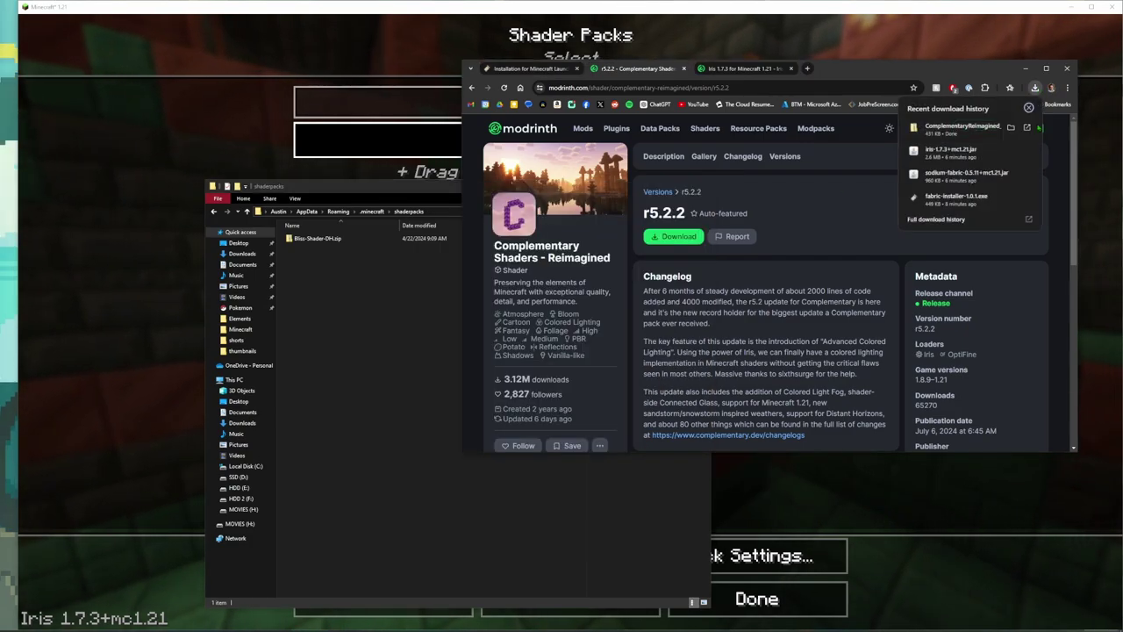
{"action": "key", "text": "alt+Tab"}
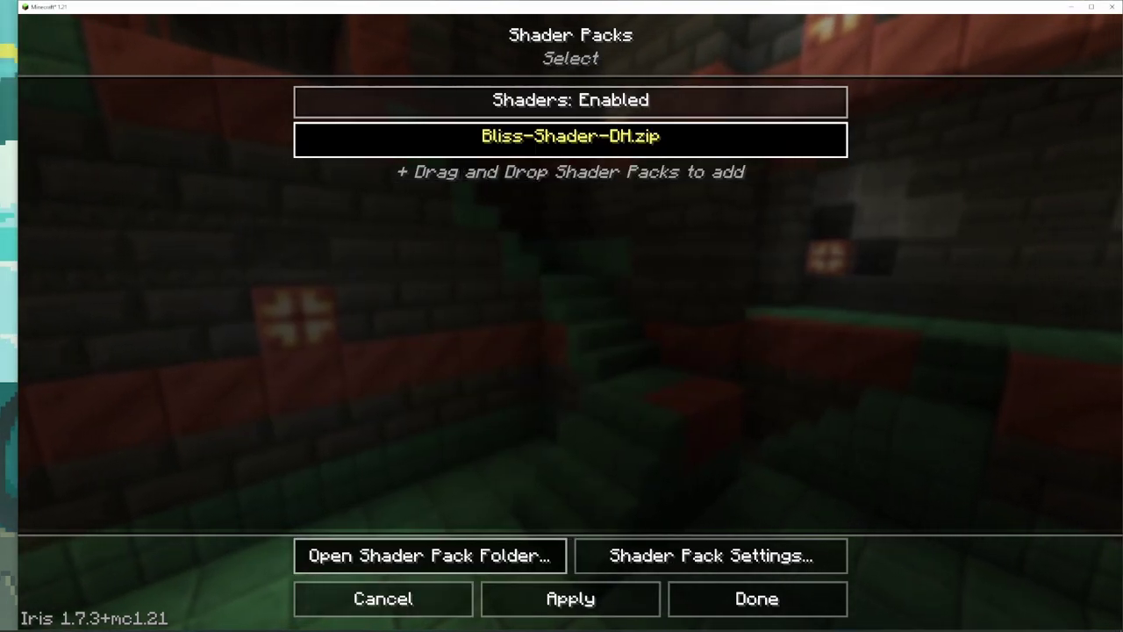
{"action": "key", "text": "alt+Tab"}
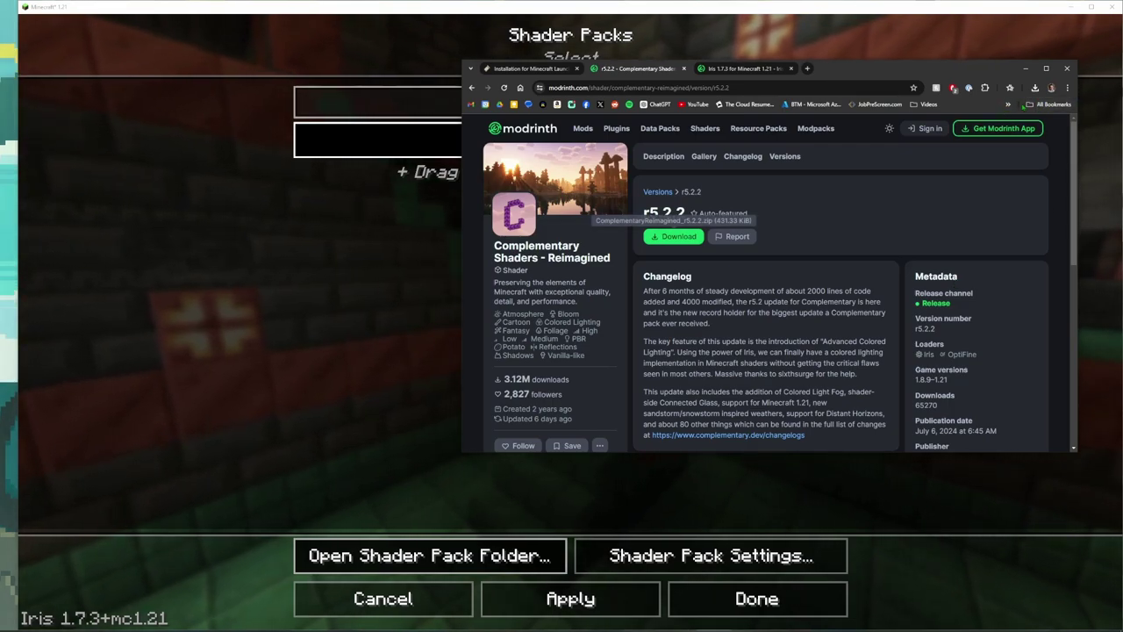
{"action": "left_click", "coordinate": [1007, 103]}
{"action": "left_click", "coordinate": [1036, 88]}
{"action": "left_click", "coordinate": [1036, 88]}
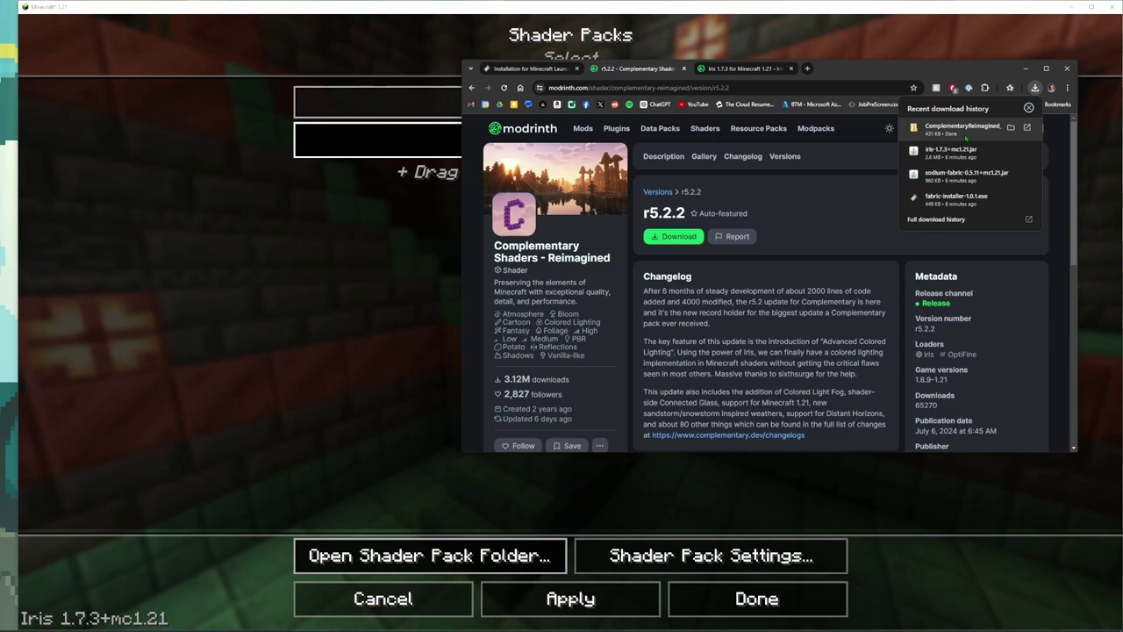
{"action": "left_click_drag", "start_coordinate": [970, 127], "coordinate": [312, 303]}
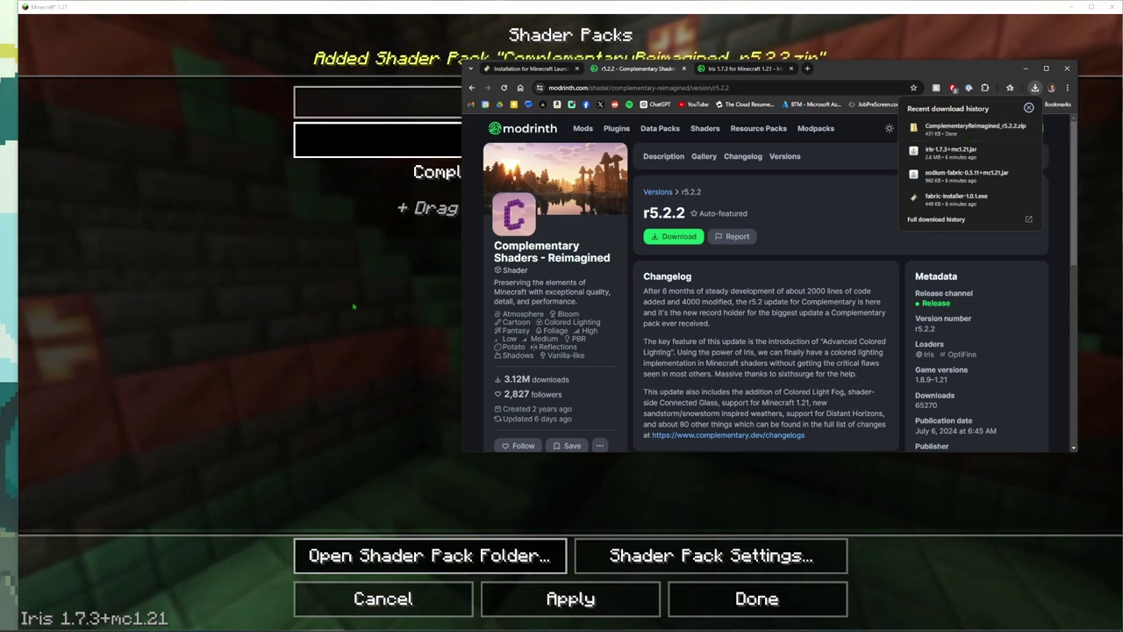
{"action": "left_click", "coordinate": [525, 129]}
Select and apply the ComplementaryReimagined_r5.2.2.zip shader pack
{"action": "left_click", "coordinate": [526, 172]}
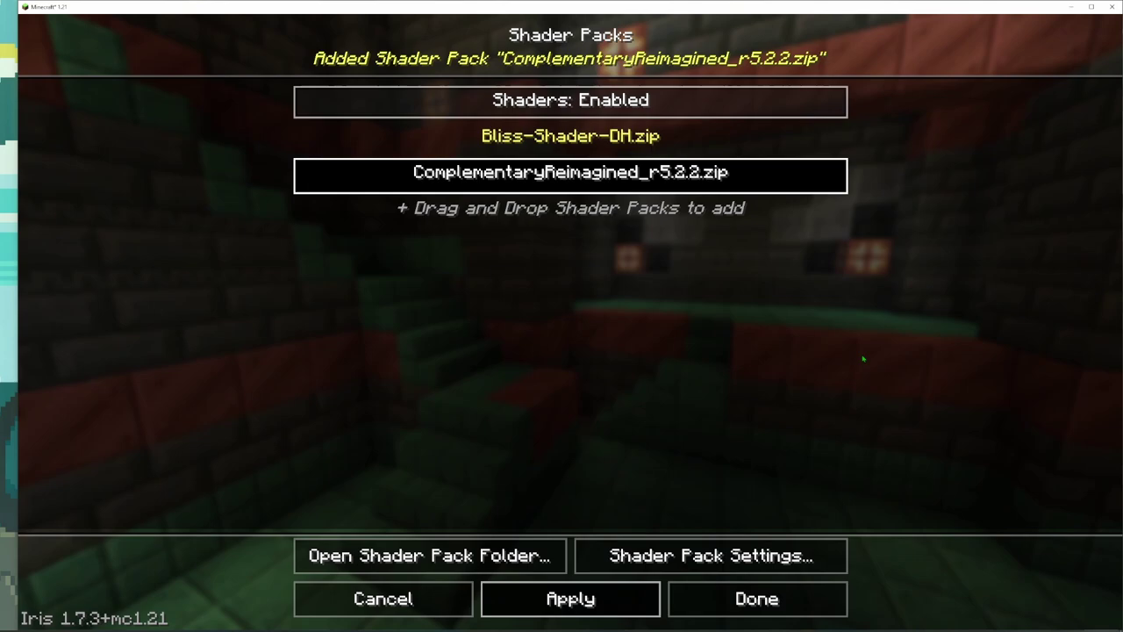
{"action": "left_click", "coordinate": [571, 598]}
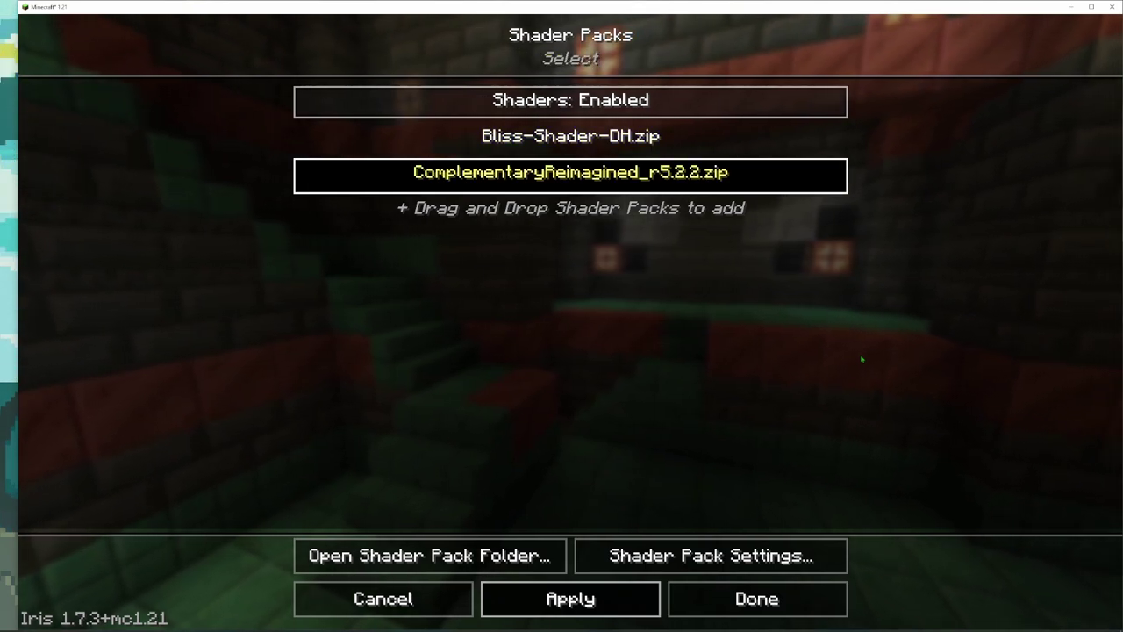
{"action": "left_click", "coordinate": [757, 599]}
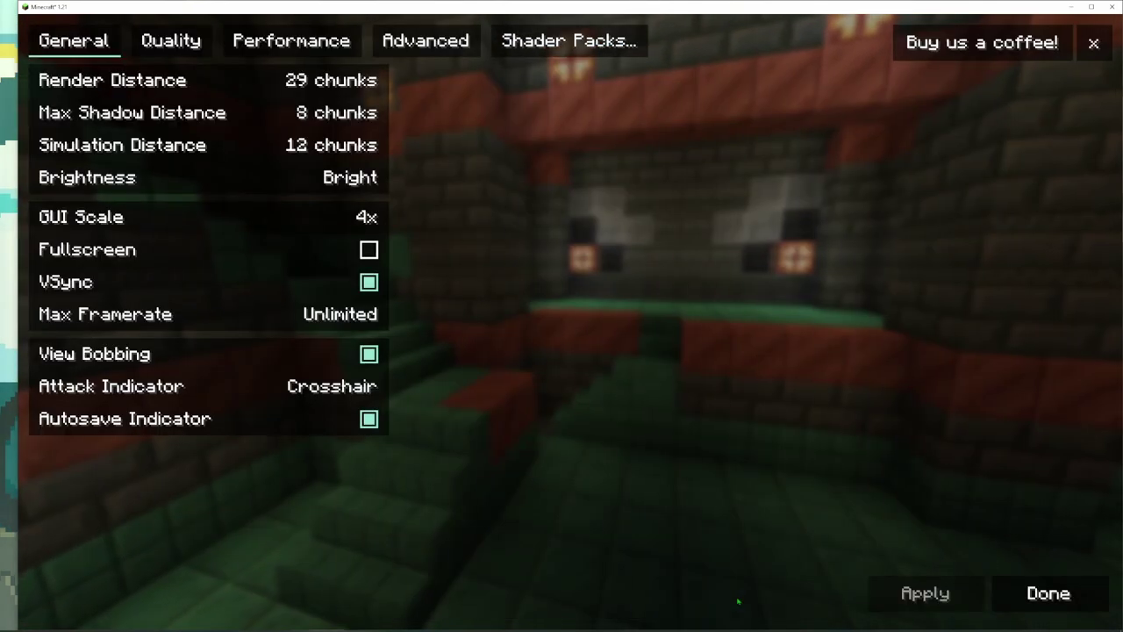
Return to the title screen and load the Tutorial singleplayer world
{"action": "left_click", "coordinate": [1036, 589]}
{"action": "key", "text": "Escape"}
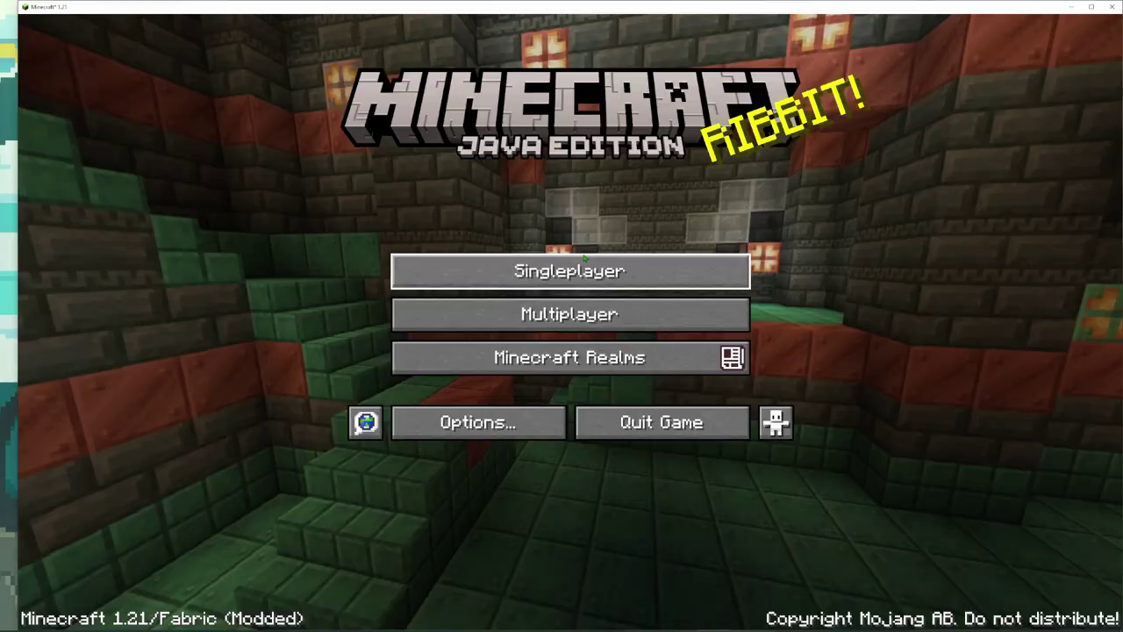
{"action": "left_click", "coordinate": [570, 268]}
{"action": "left_click", "coordinate": [362, 137]}
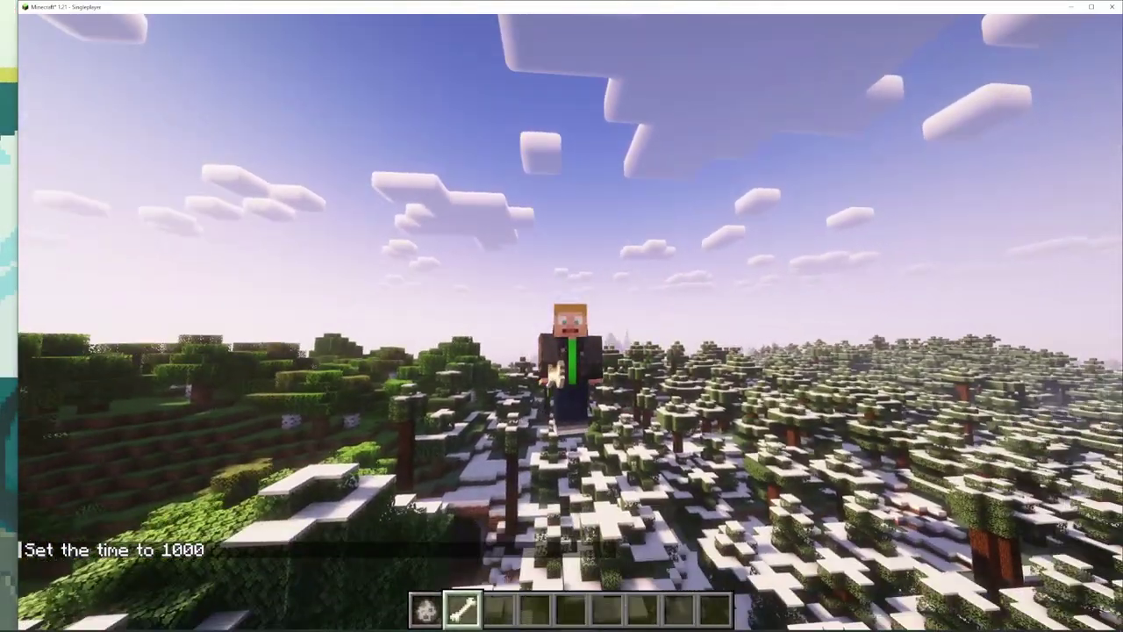
Open the Complementary shader pack's settings from the pause menu's video options
{"action": "key", "text": "Escape"}
{"action": "left_click", "coordinate": [488, 344]}
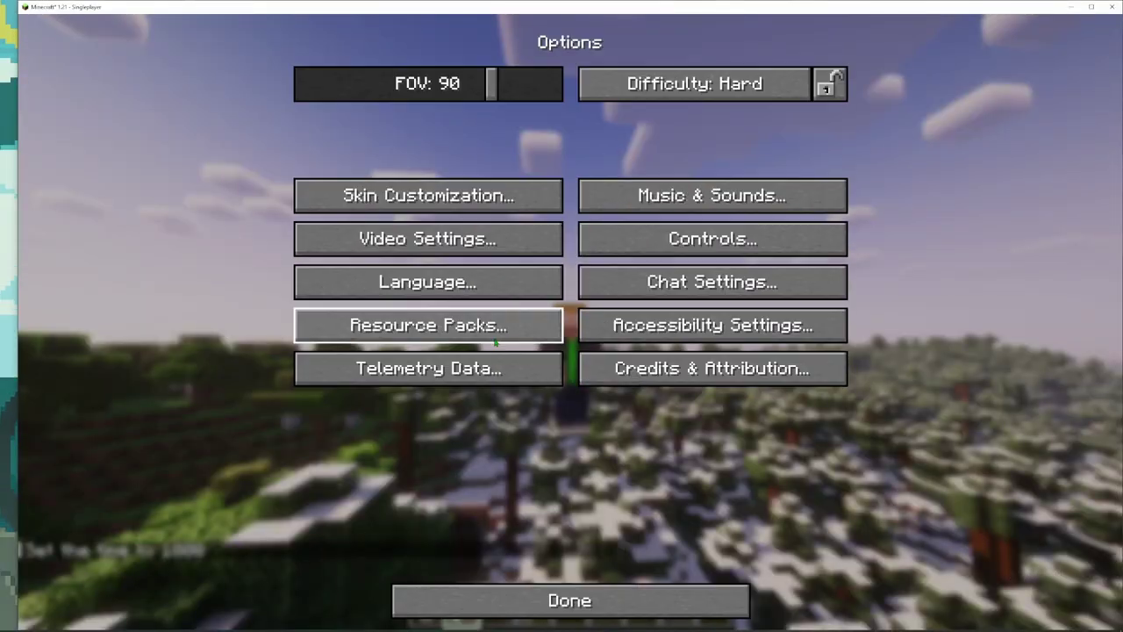
{"action": "left_click", "coordinate": [474, 250]}
{"action": "left_click", "coordinate": [566, 42]}
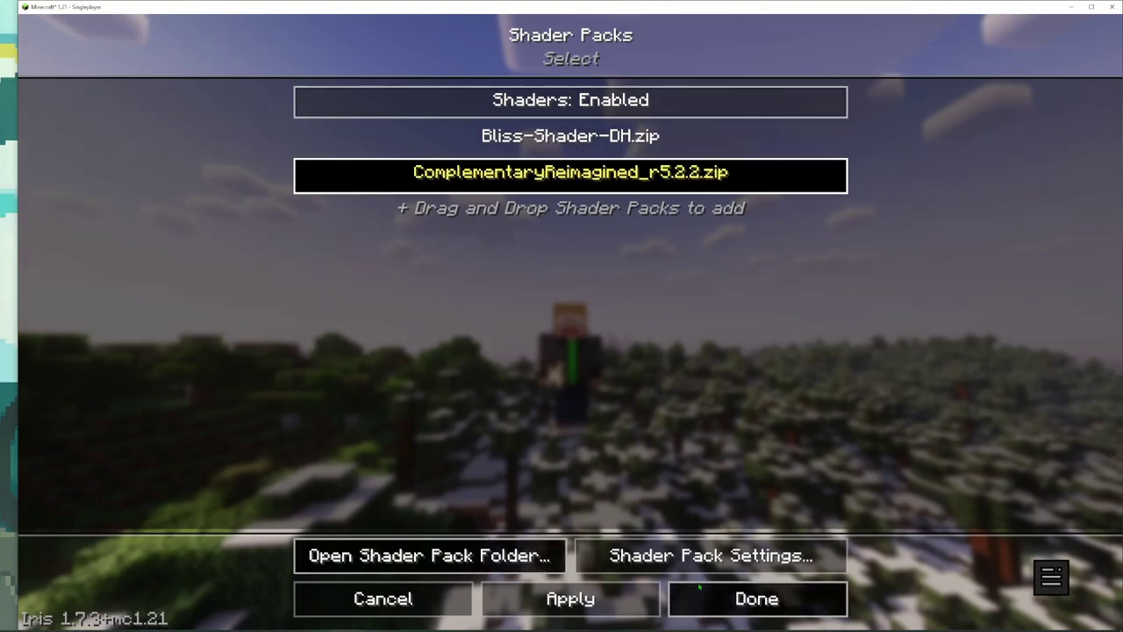
{"action": "left_click", "coordinate": [710, 556]}
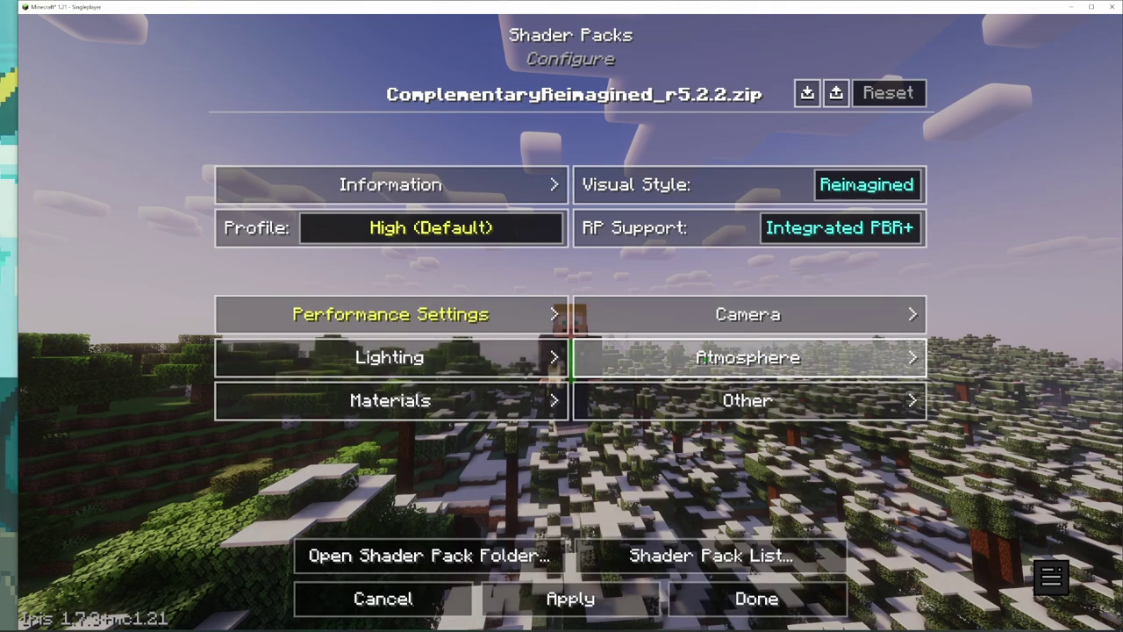
Set Atmosphere > Clouds > Cloud Altitude to 800 and save the shader settings
{"action": "left_click", "coordinate": [748, 359]}
{"action": "left_click", "coordinate": [667, 186]}
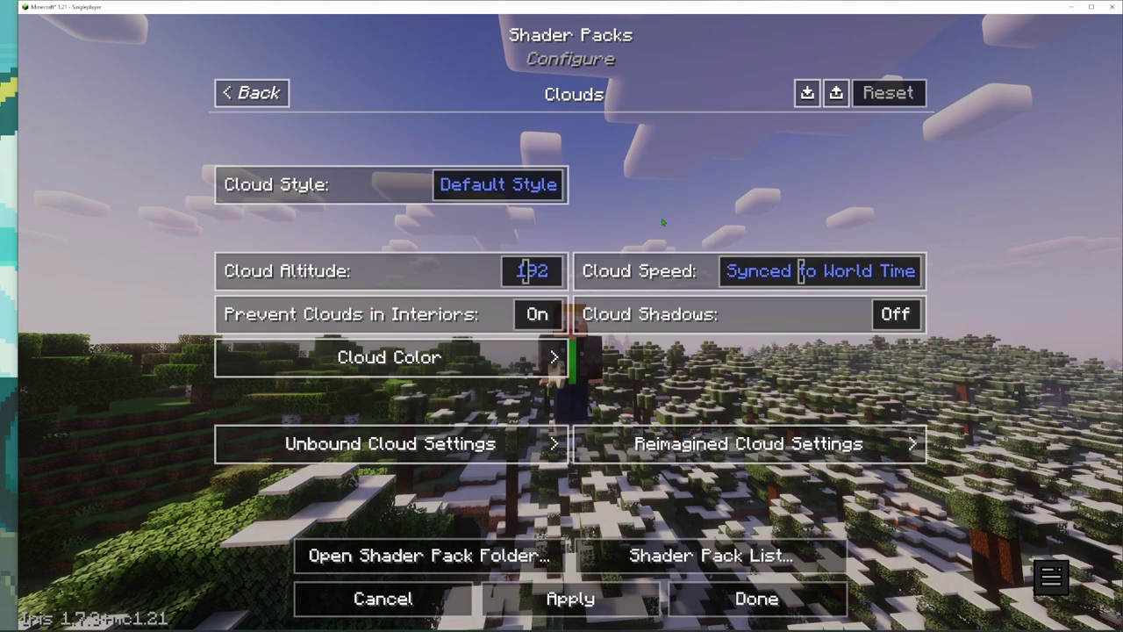
{"action": "mouse_move", "coordinate": [360, 275]}
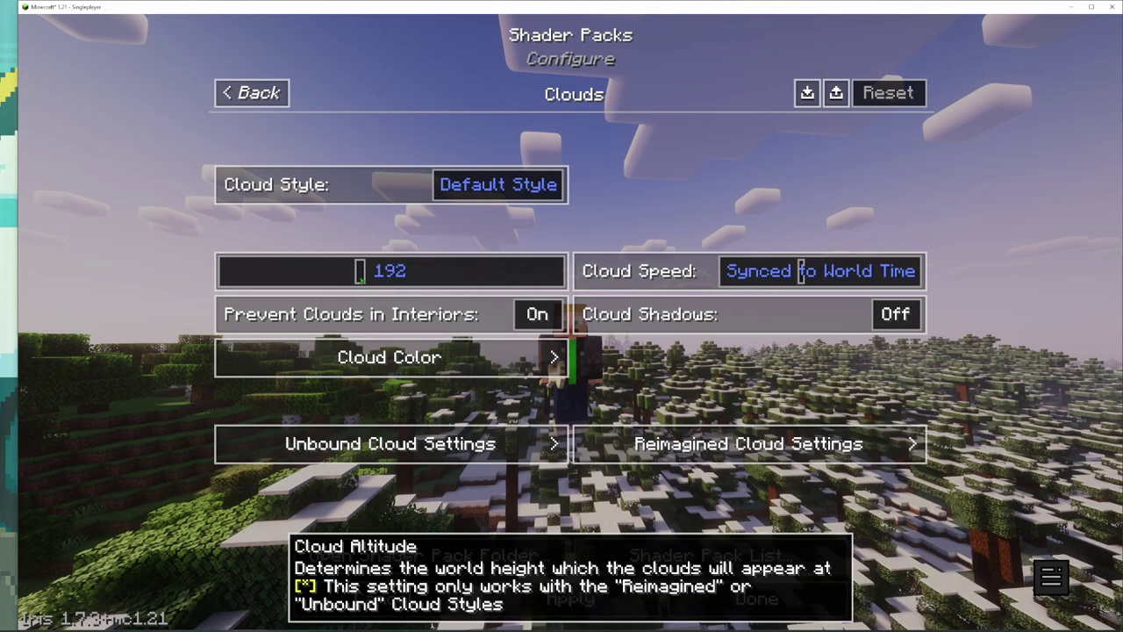
{"action": "left_click_drag", "start_coordinate": [559, 281], "coordinate": [566, 279]}
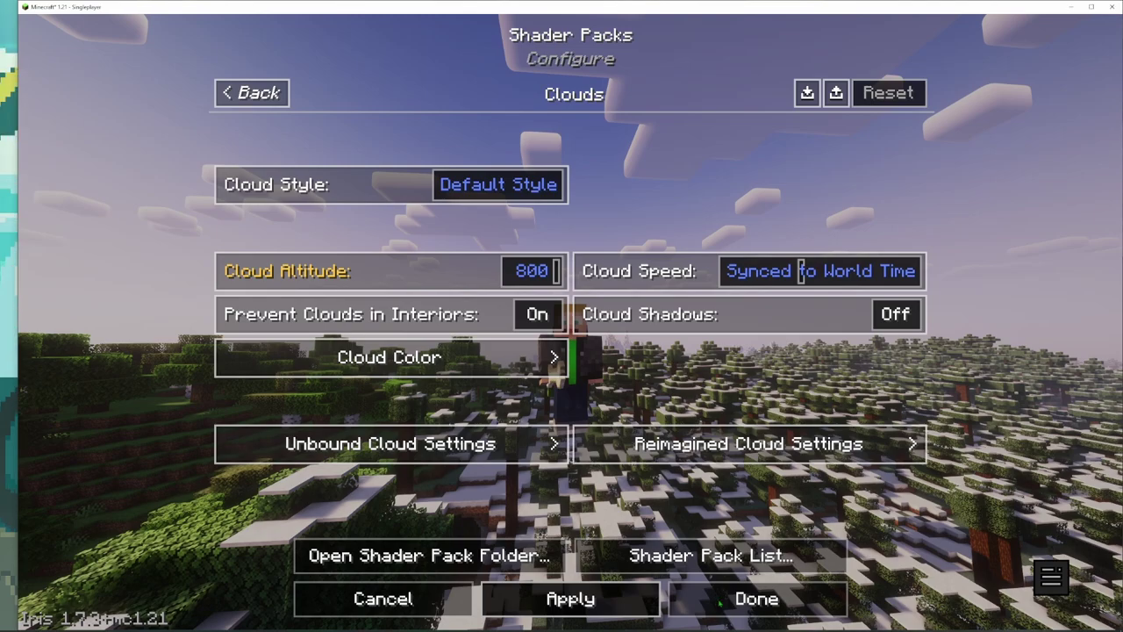
{"action": "left_click", "coordinate": [719, 601]}
Resume play in the snowy forest and select the empty third hotbar slot
{"action": "key", "text": "Escape"}
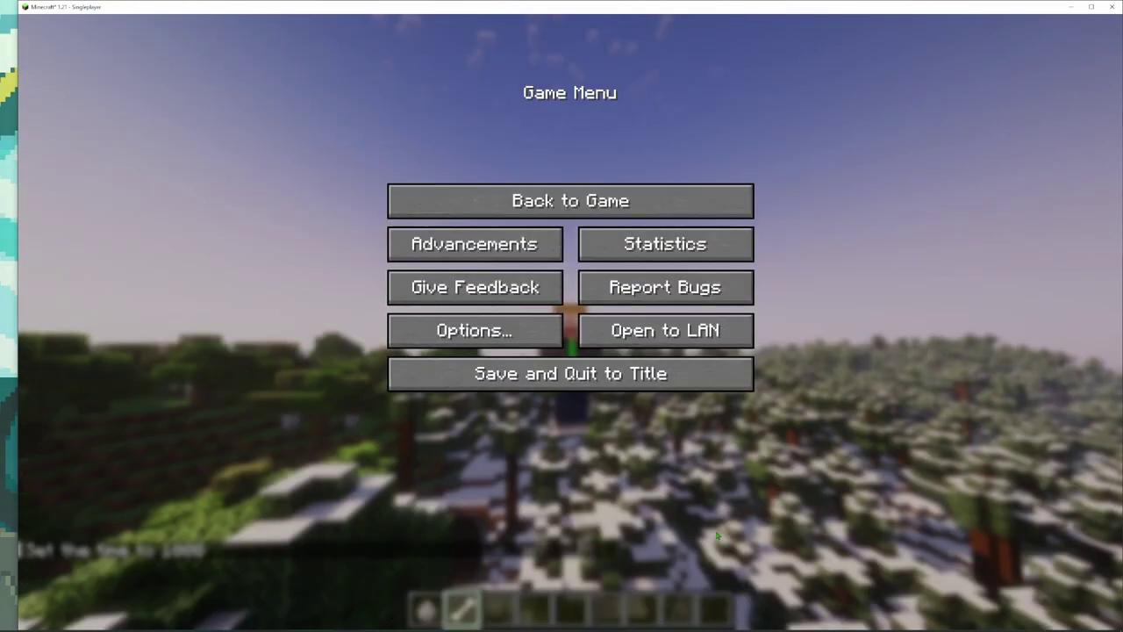
{"action": "key", "text": "Escape"}
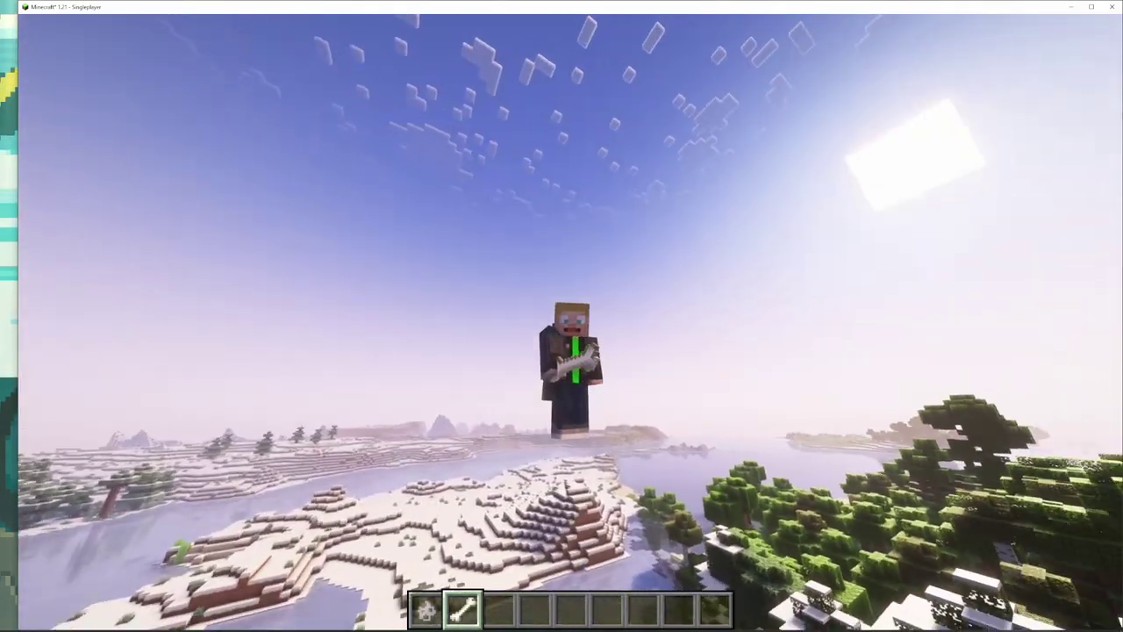
{"action": "key", "text": "3"}
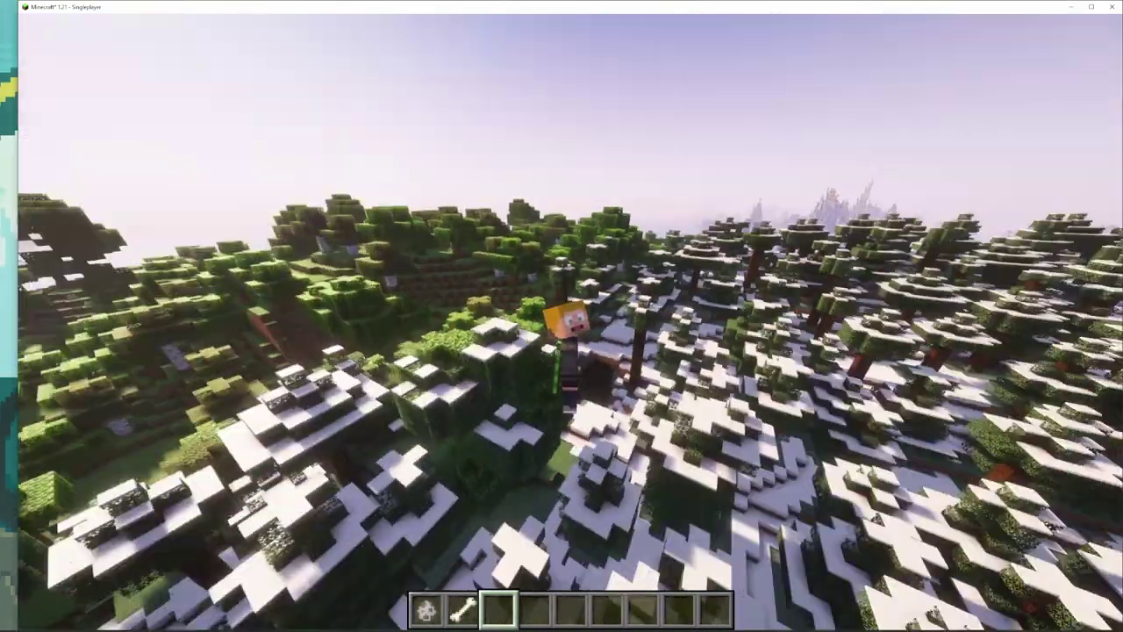